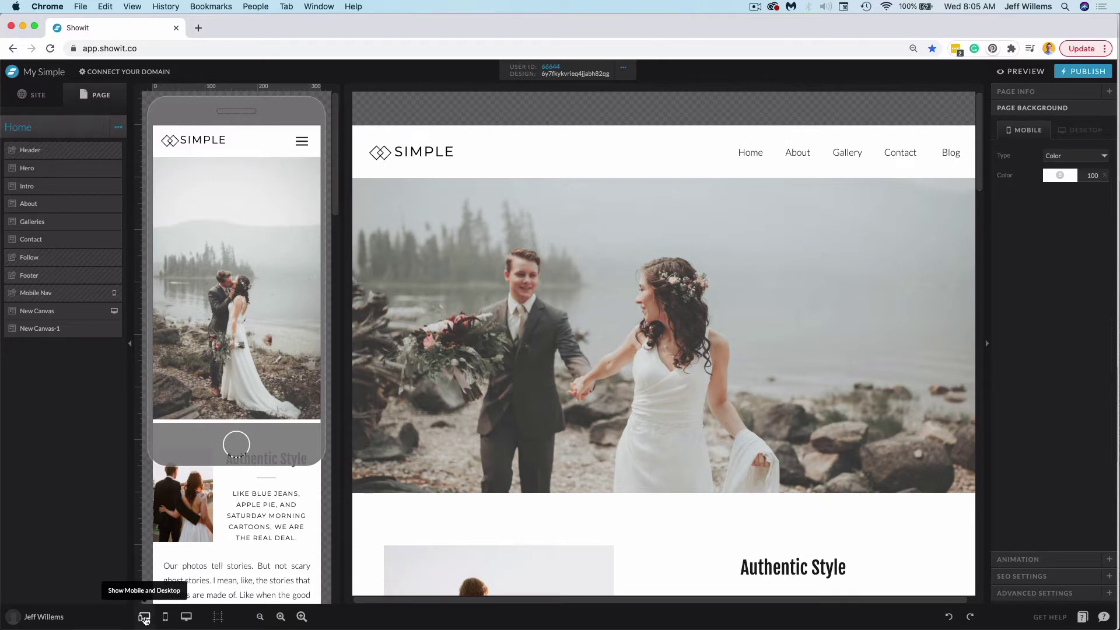
Cycle through the mobile-only, desktop-only and side-by-side layouts, then select the Mobile Nav canvas.
{"action": "left_click", "coordinate": [164, 619]}
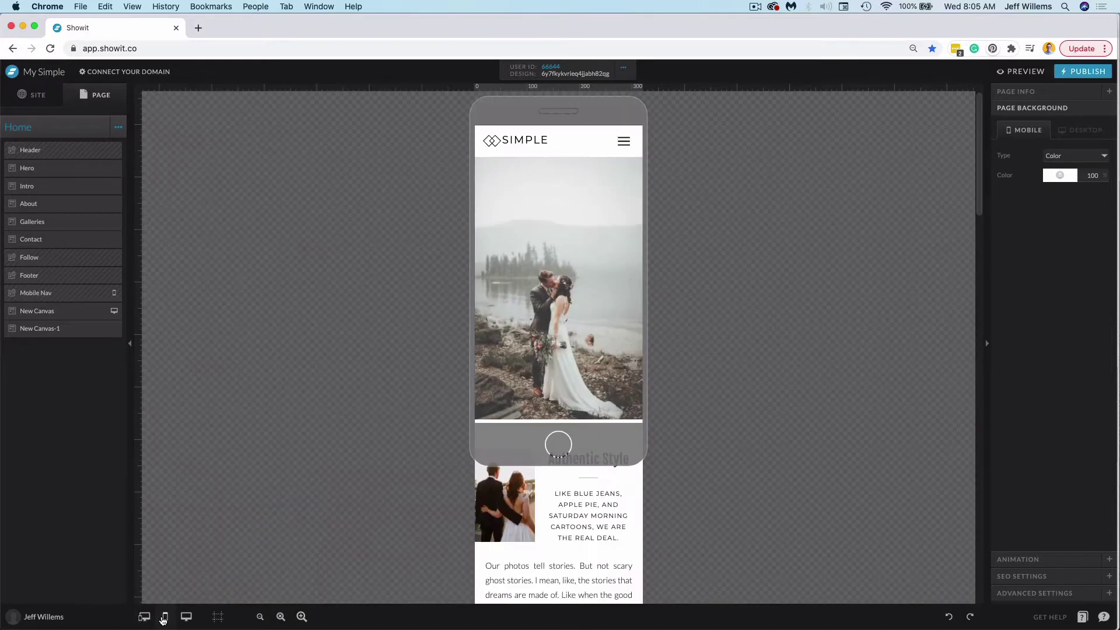
{"action": "left_click", "coordinate": [186, 617]}
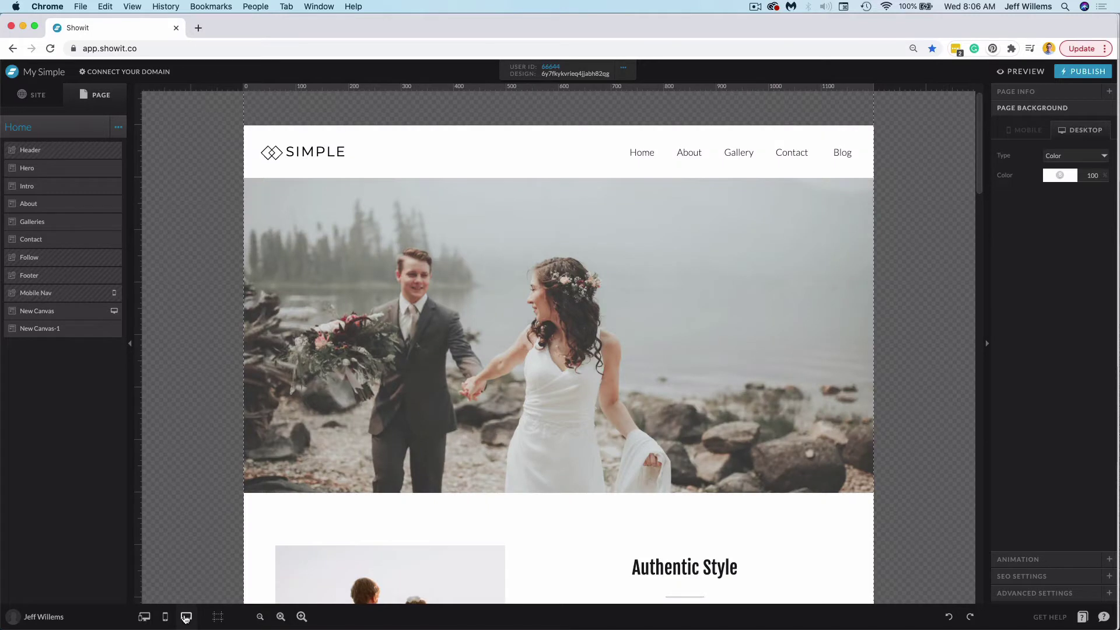
{"action": "left_click", "coordinate": [145, 619]}
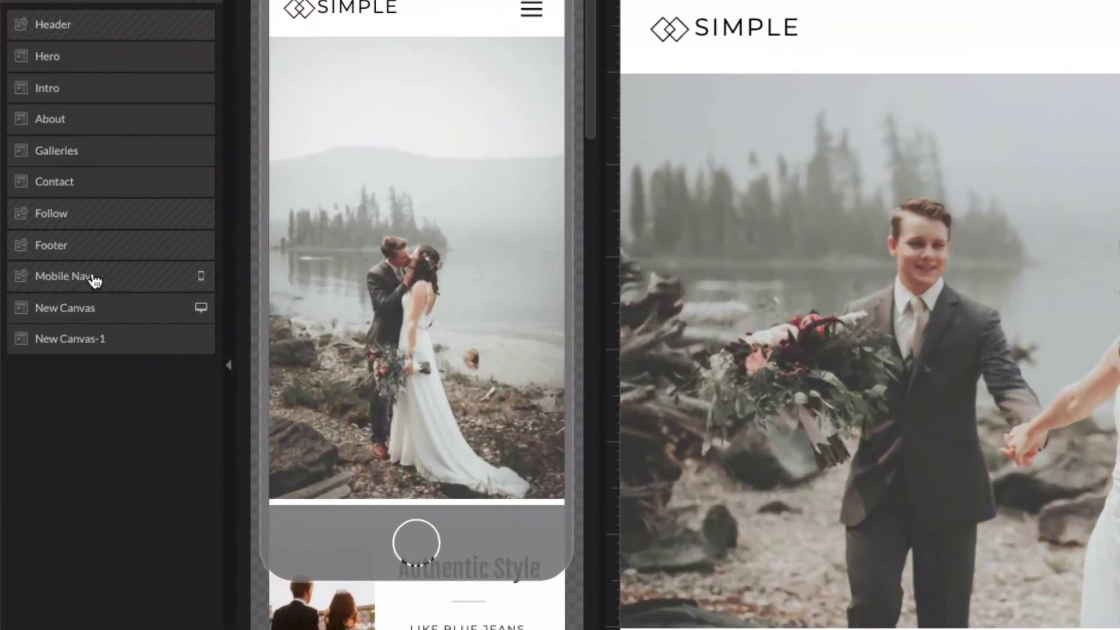
{"action": "left_click", "coordinate": [53, 295]}
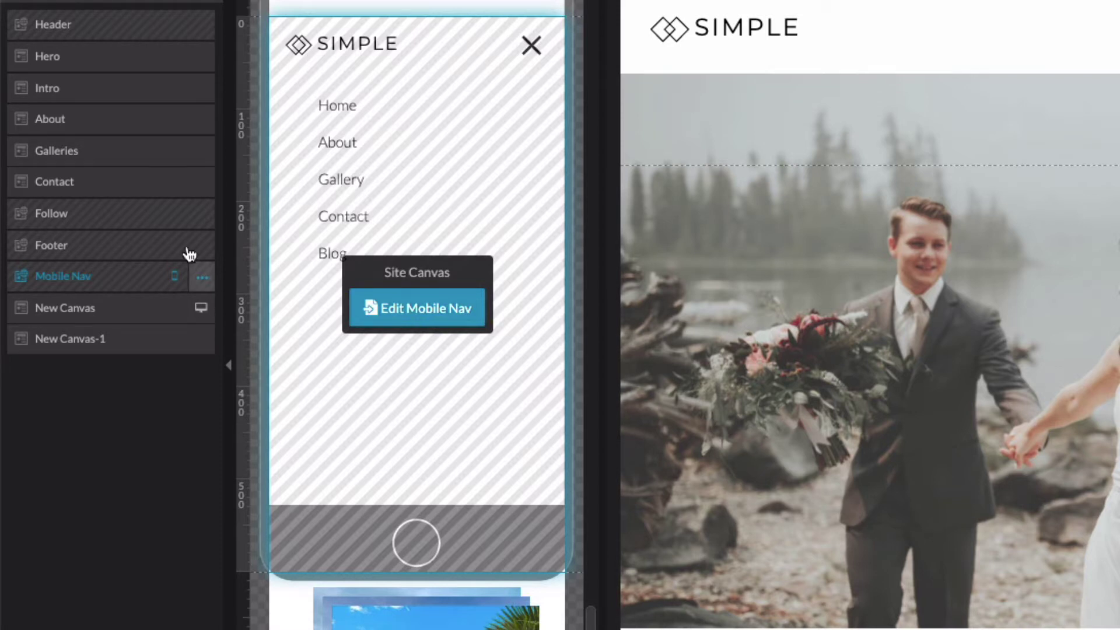
Turn off the Hero canvas's Visible On Desktop and Visible On Mobile options.
{"action": "left_click", "coordinate": [164, 58]}
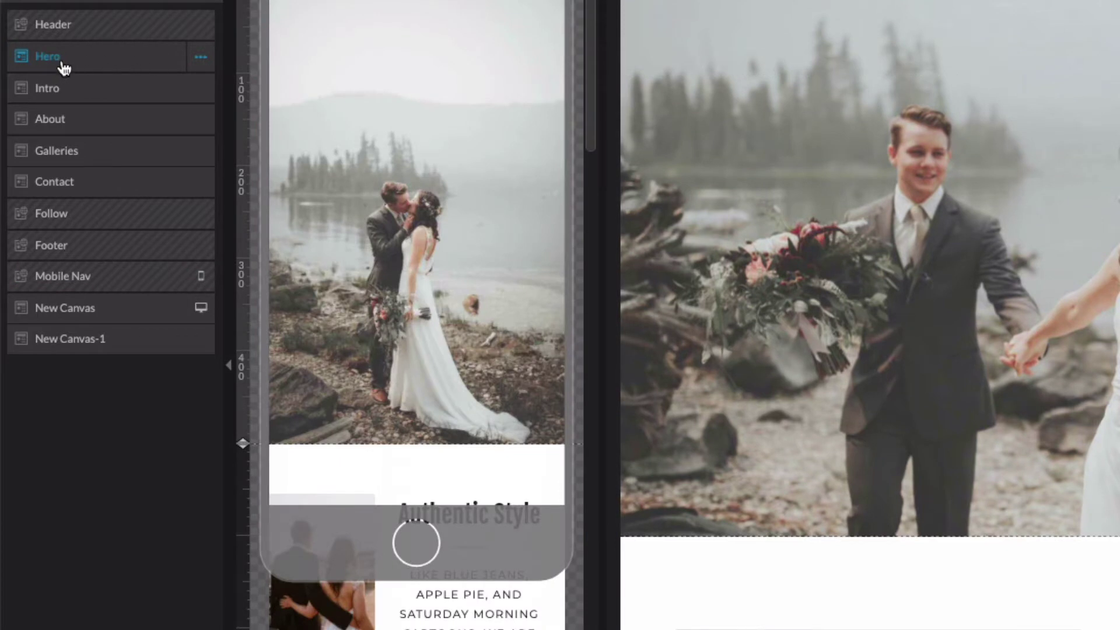
{"action": "left_click", "coordinate": [201, 59]}
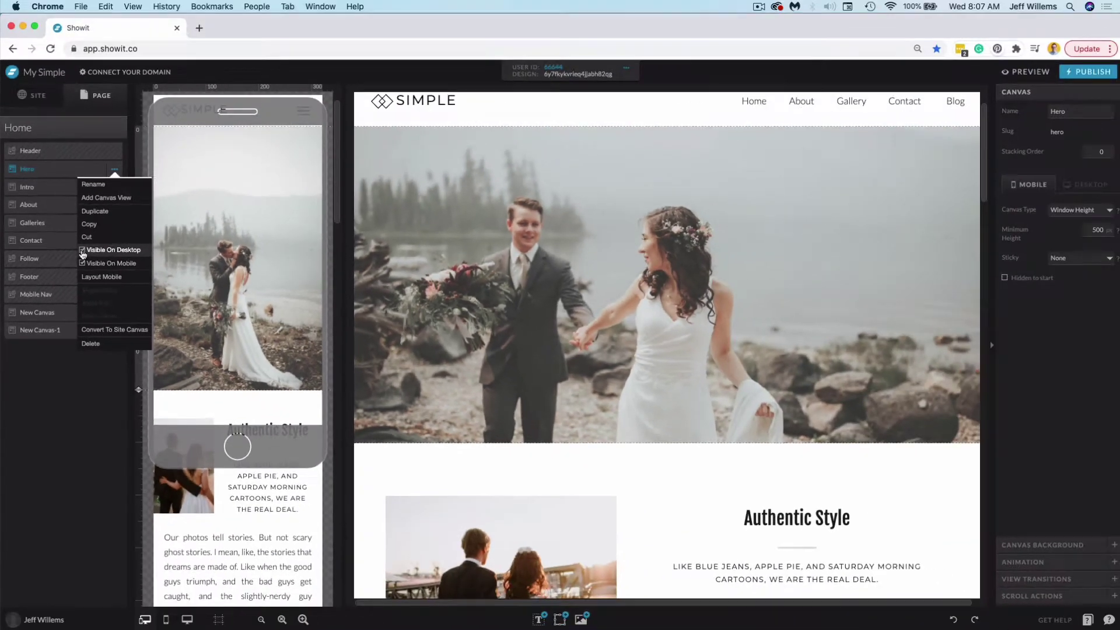
{"action": "left_click", "coordinate": [145, 201]}
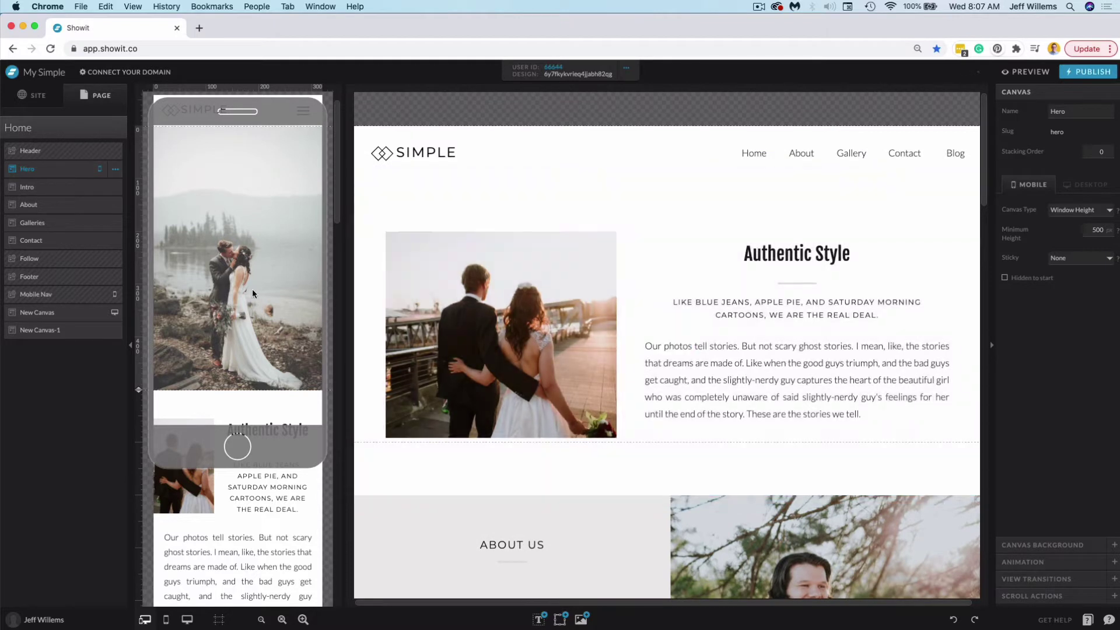
{"action": "left_click", "coordinate": [116, 168]}
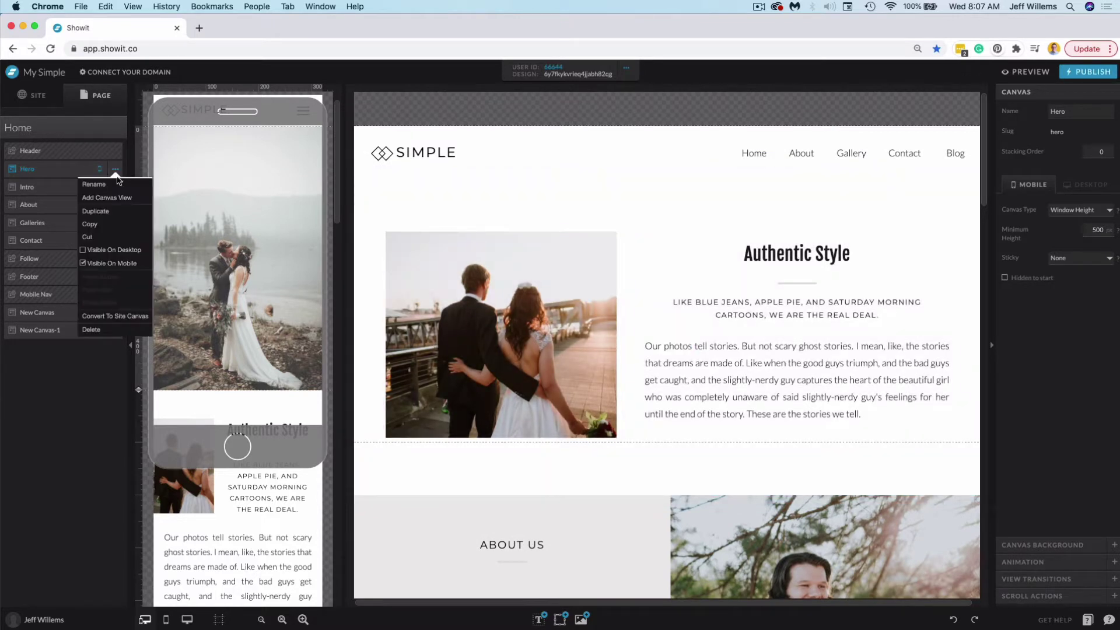
{"action": "left_click", "coordinate": [84, 264]}
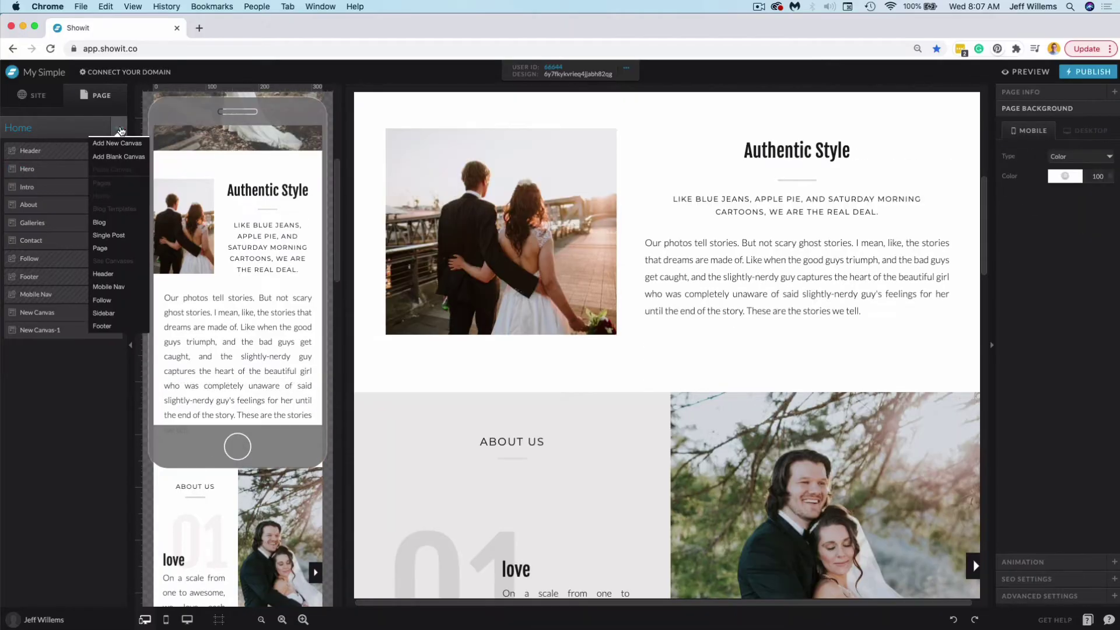
Add a blank canvas directly below Hero and rename it 'Package options'.
{"action": "left_click", "coordinate": [123, 157]}
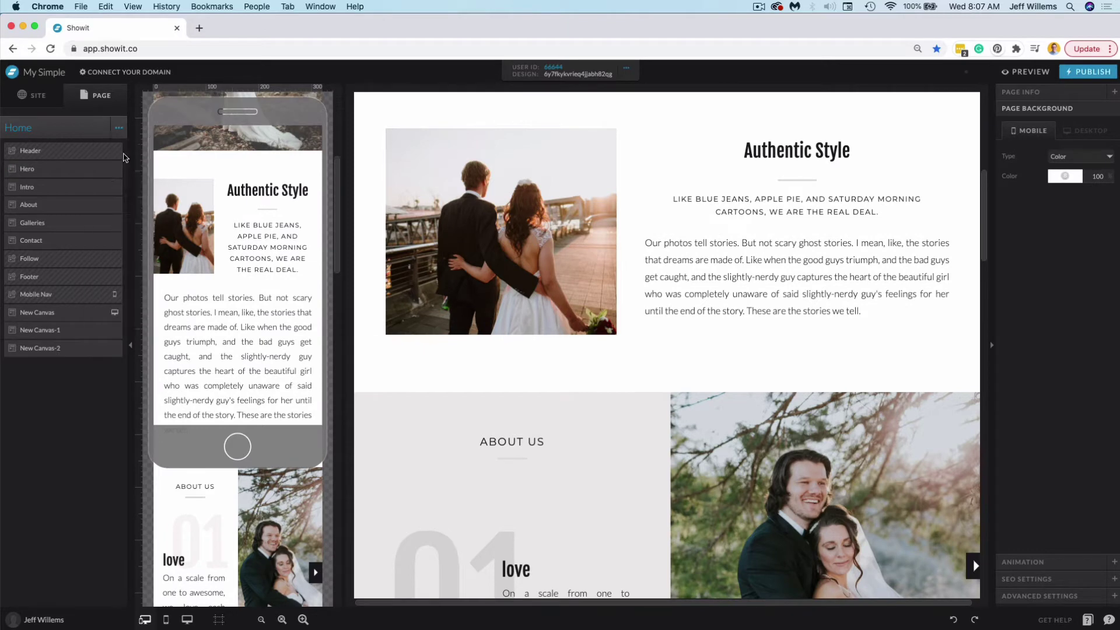
{"action": "left_click_drag", "start_coordinate": [70, 353], "coordinate": [67, 188]}
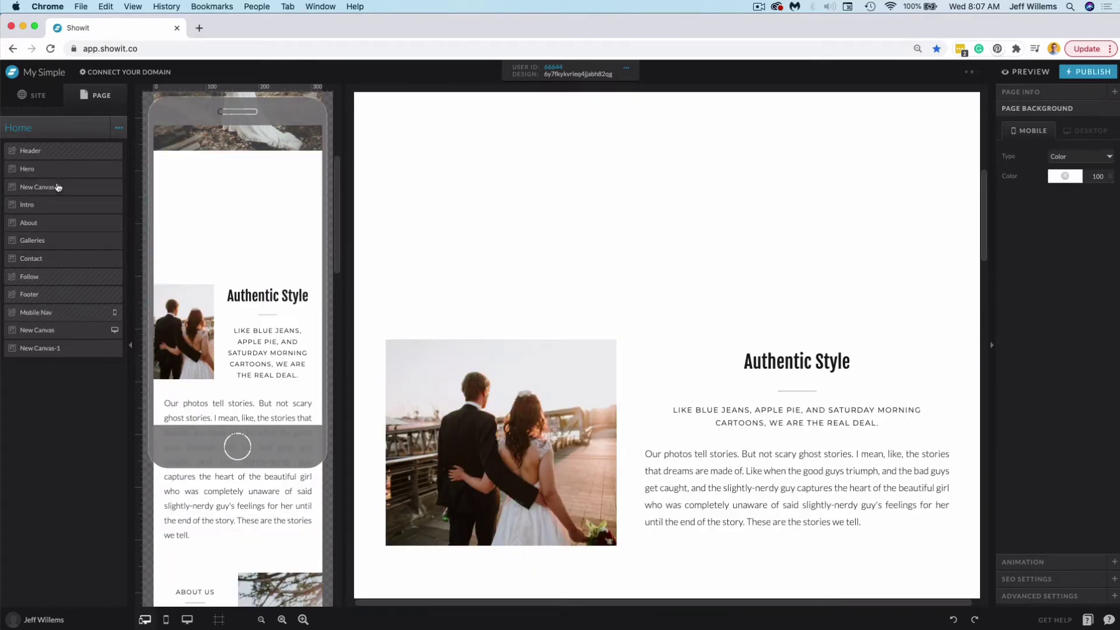
{"action": "left_click", "coordinate": [574, 213]}
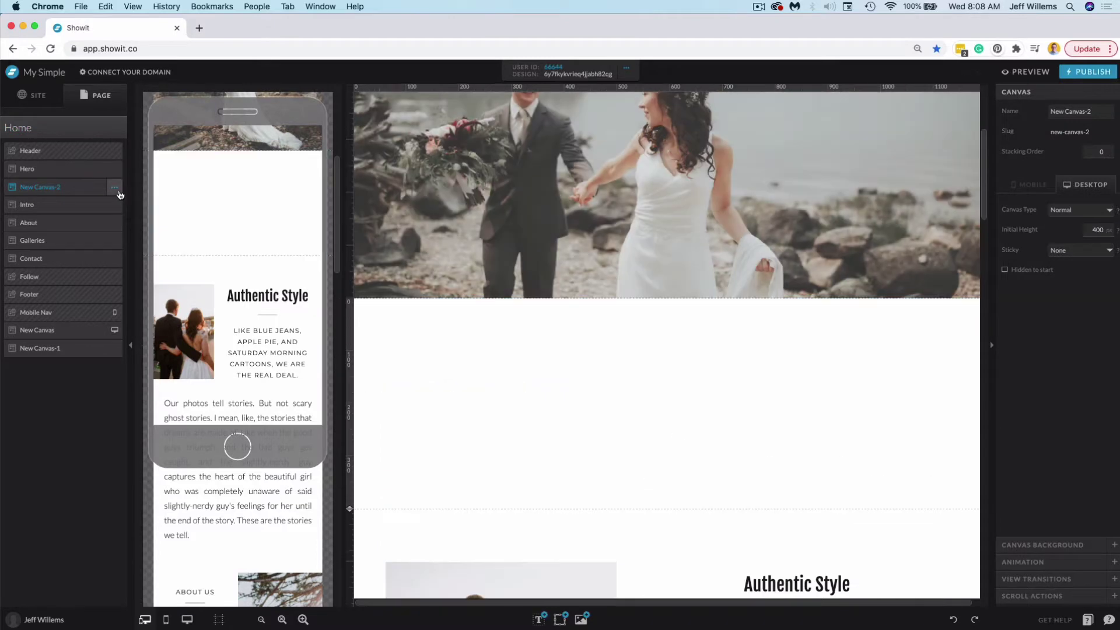
{"action": "left_click", "coordinate": [114, 188]}
{"action": "left_click", "coordinate": [119, 204]}
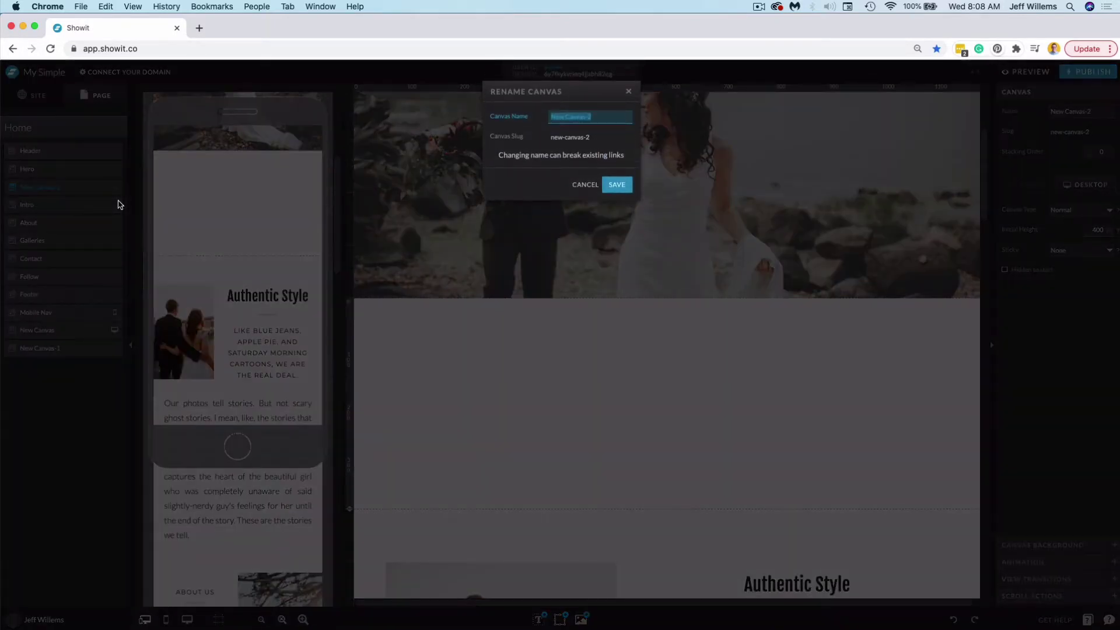
{"action": "type", "text": "Package options"}
{"action": "key", "text": "Return"}
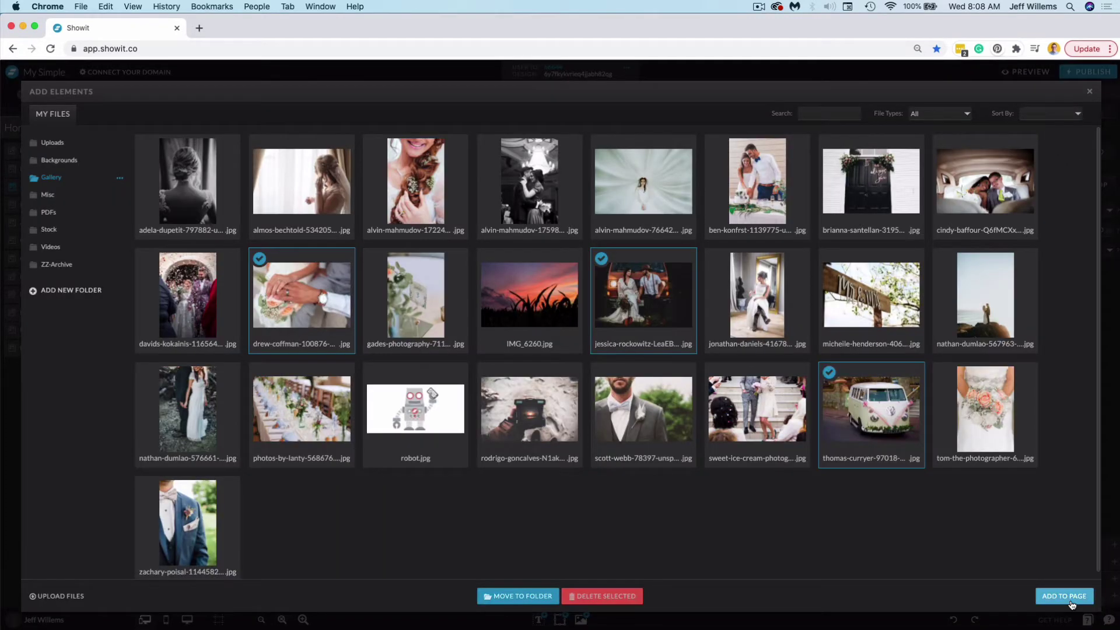
Add the rings, van and couple photos and line them up in a row on desktop.
{"action": "left_click", "coordinate": [1064, 596]}
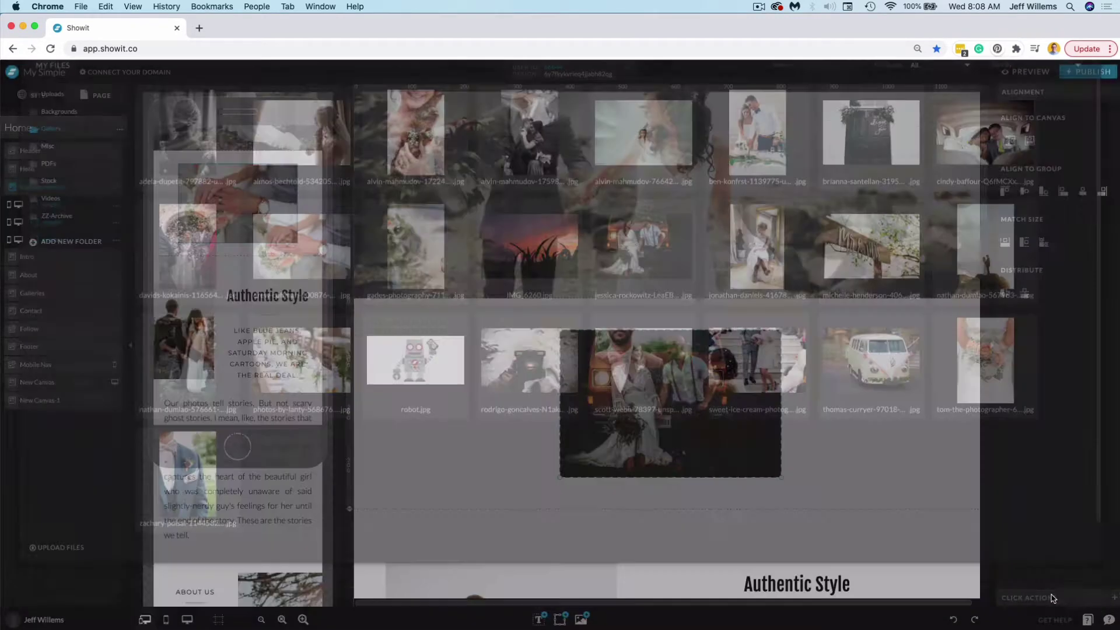
{"action": "left_click", "coordinate": [693, 415]}
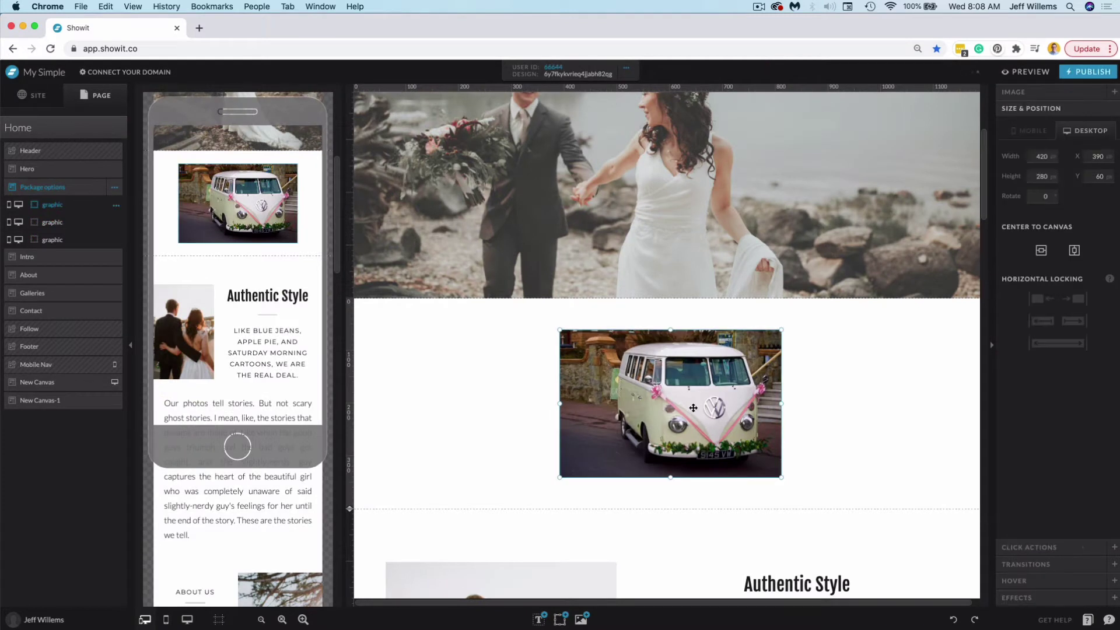
{"action": "left_click_drag", "start_coordinate": [693, 415], "coordinate": [809, 399]}
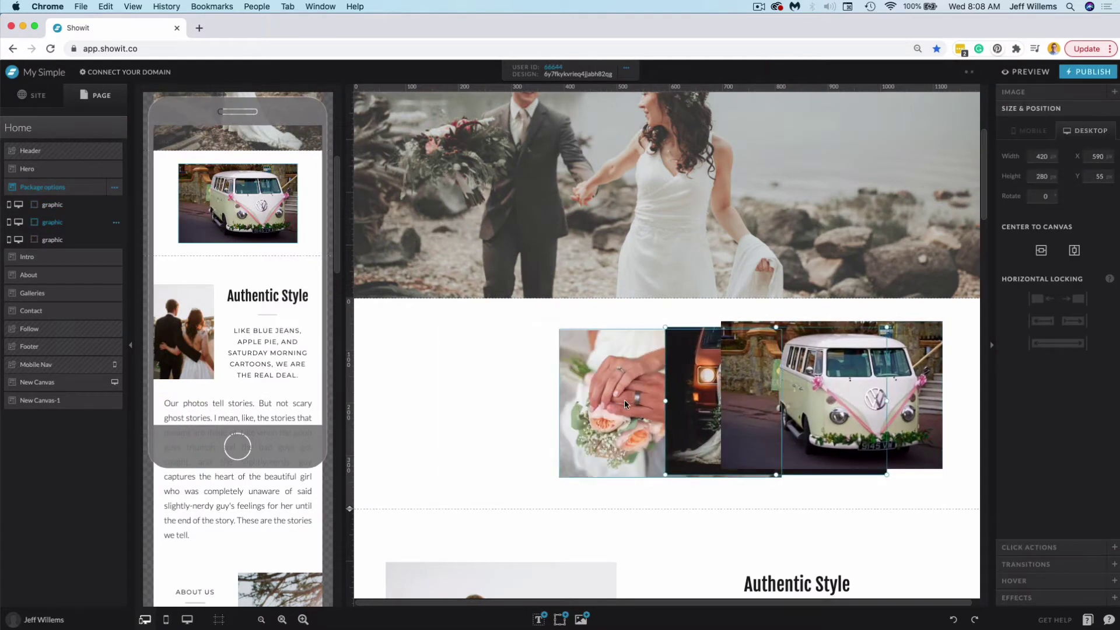
{"action": "left_click_drag", "start_coordinate": [624, 400], "coordinate": [439, 402]}
{"action": "mouse_move", "coordinate": [213, 624]}
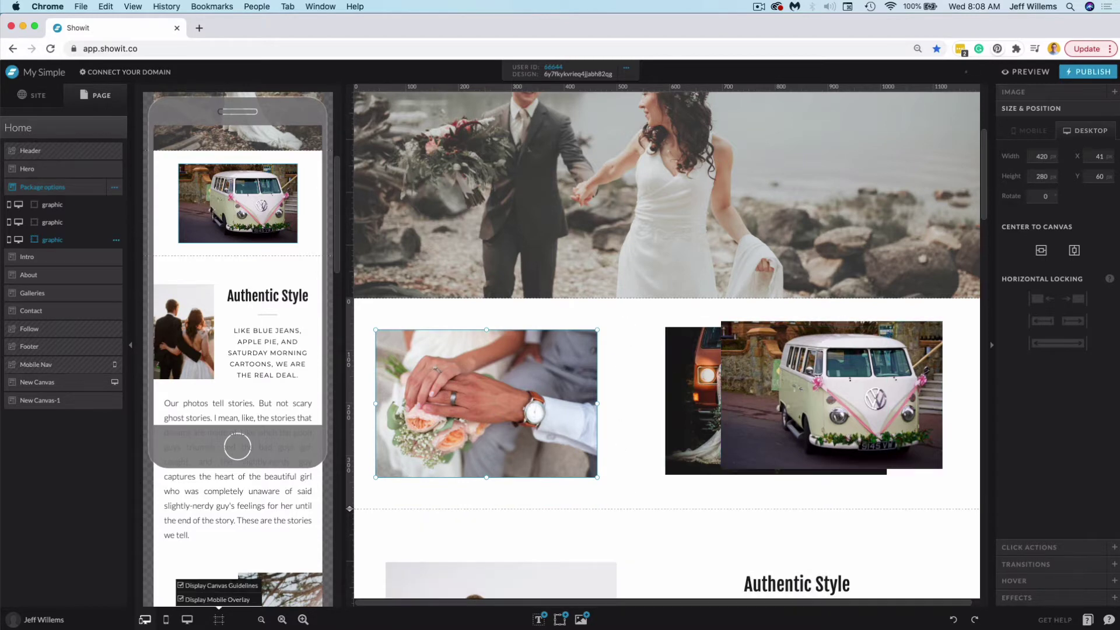
{"action": "left_click", "coordinate": [187, 621]}
{"action": "left_click_drag", "start_coordinate": [373, 447], "coordinate": [362, 450]}
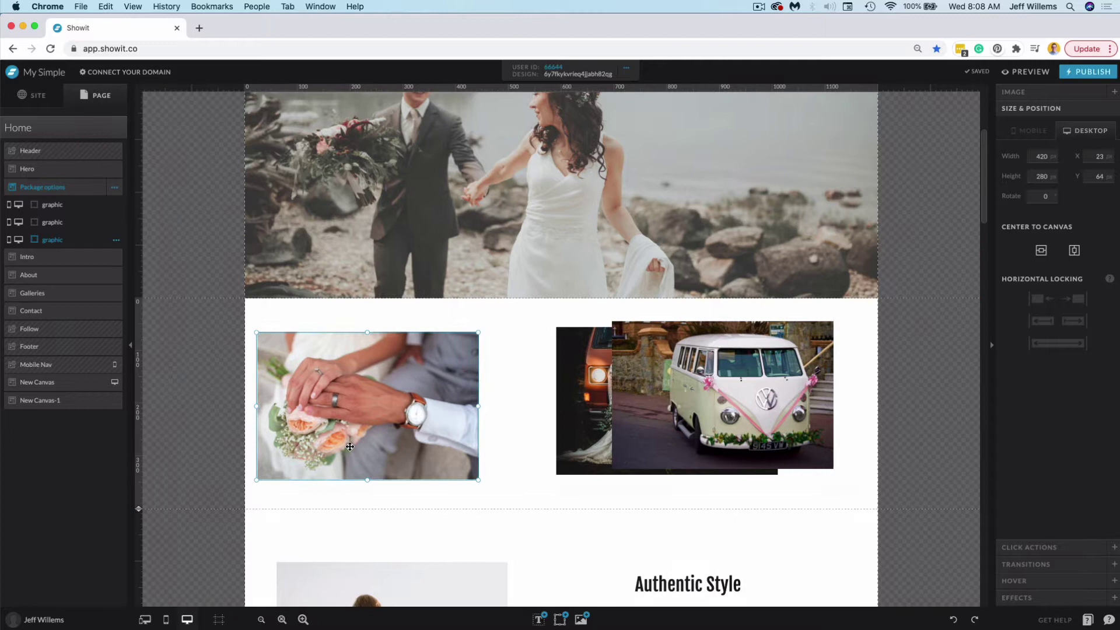
{"action": "left_click_drag", "start_coordinate": [704, 413], "coordinate": [590, 432]}
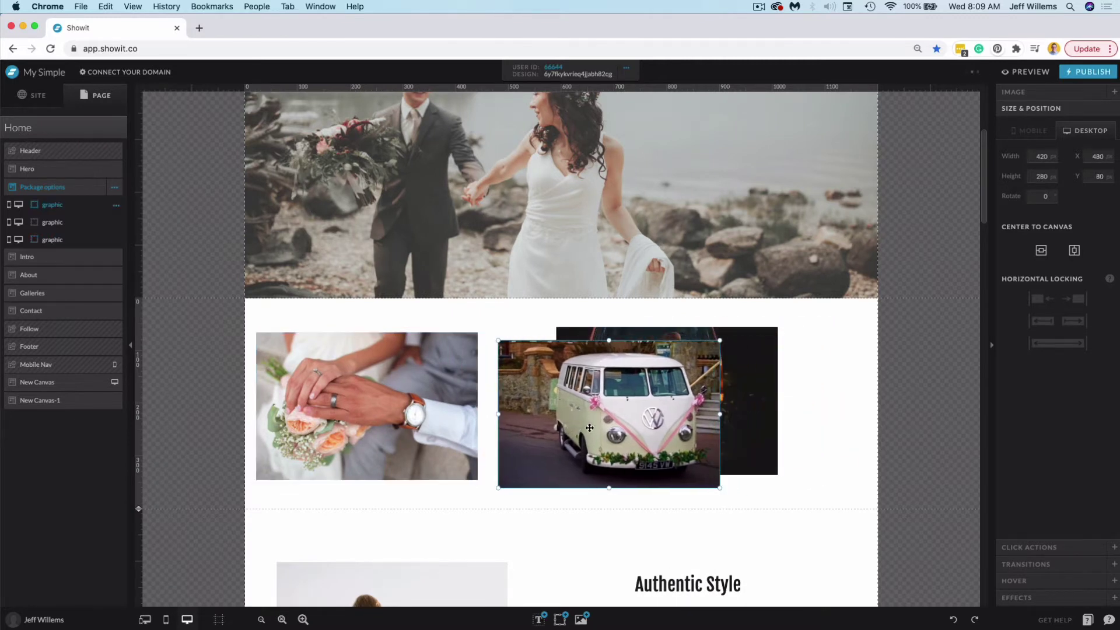
{"action": "left_click_drag", "start_coordinate": [735, 418], "coordinate": [821, 417]}
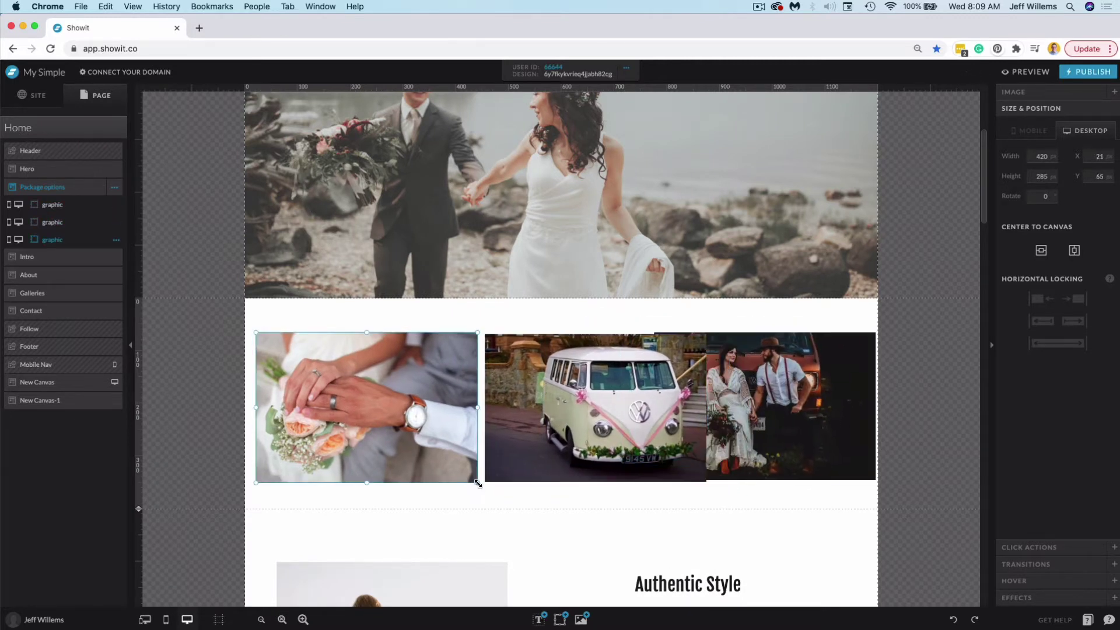
{"action": "left_click_drag", "start_coordinate": [501, 448], "coordinate": [492, 449]}
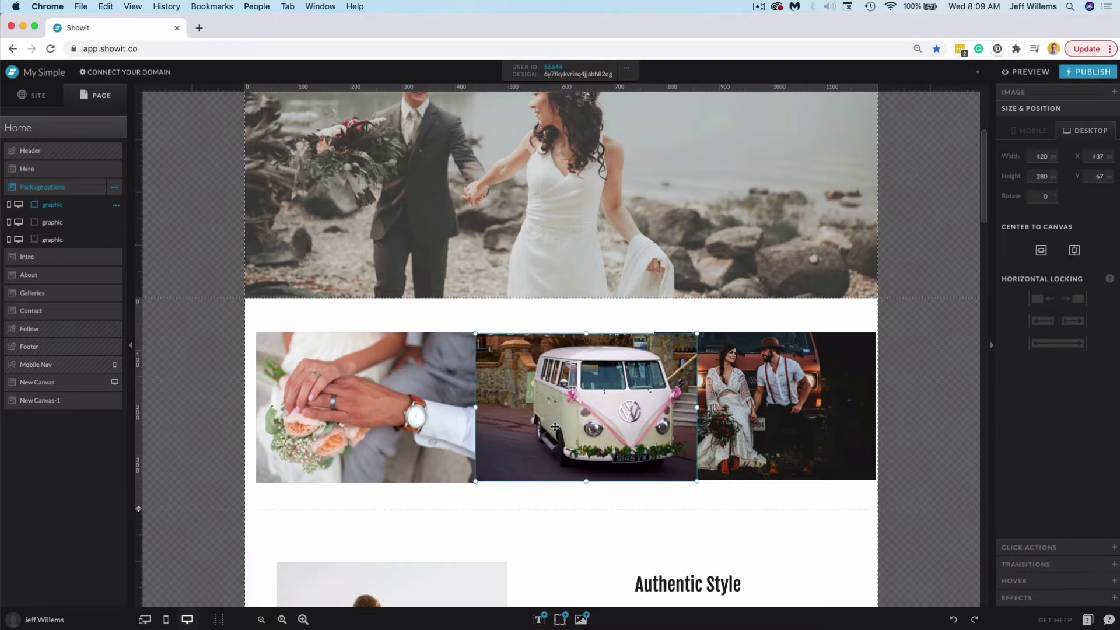
{"action": "left_click_drag", "start_coordinate": [428, 399], "coordinate": [418, 400]}
{"action": "mouse_move", "coordinate": [688, 417]}
{"action": "left_mouse_down"}
{"action": "mouse_move", "coordinate": [679, 418]}
{"action": "mouse_move", "coordinate": [722, 417]}
{"action": "mouse_move", "coordinate": [706, 419]}
{"action": "left_mouse_up"}
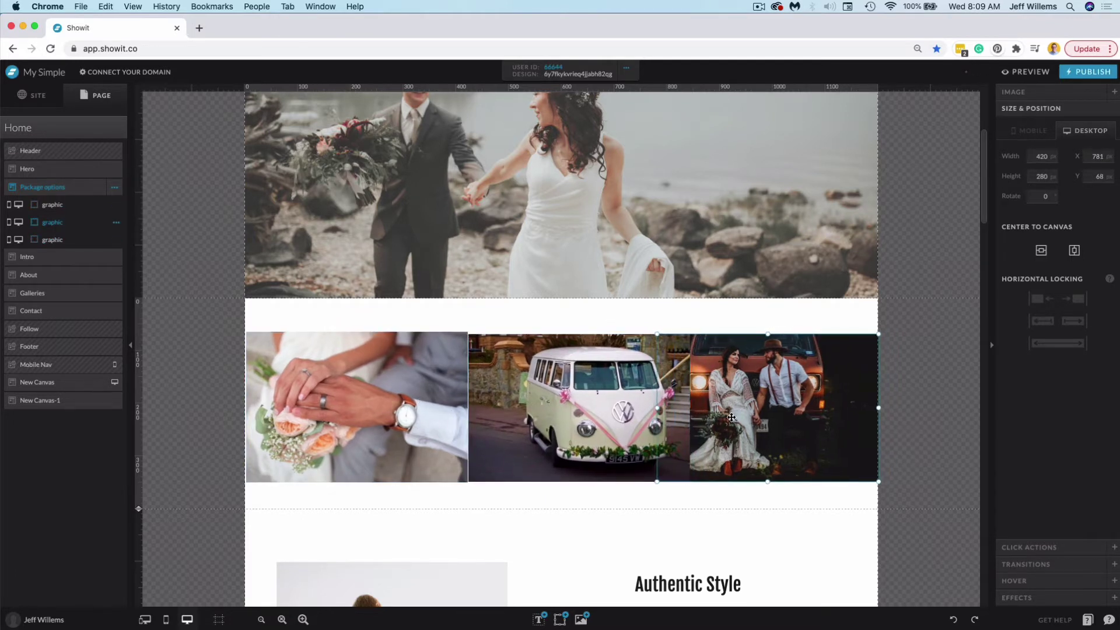
Shrink the rings photo to about 392 × 264 and delete the VW bus photo.
{"action": "left_click", "coordinate": [435, 404]}
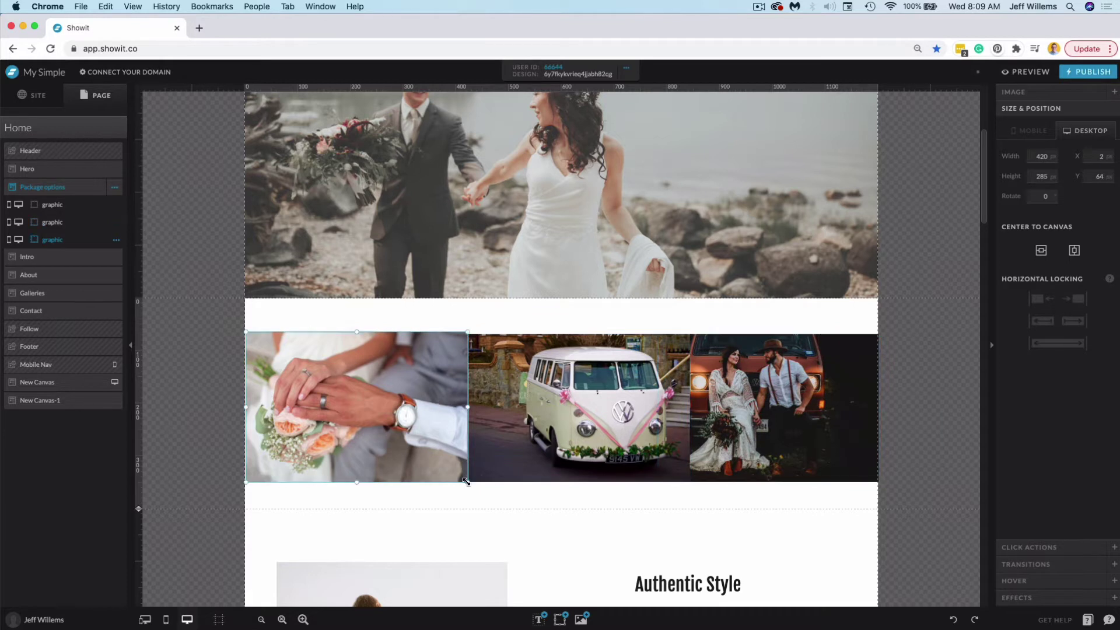
{"action": "left_click_drag", "start_coordinate": [468, 482], "coordinate": [451, 470]}
{"action": "left_click_drag", "start_coordinate": [369, 388], "coordinate": [372, 388]}
{"action": "left_click", "coordinate": [524, 403]}
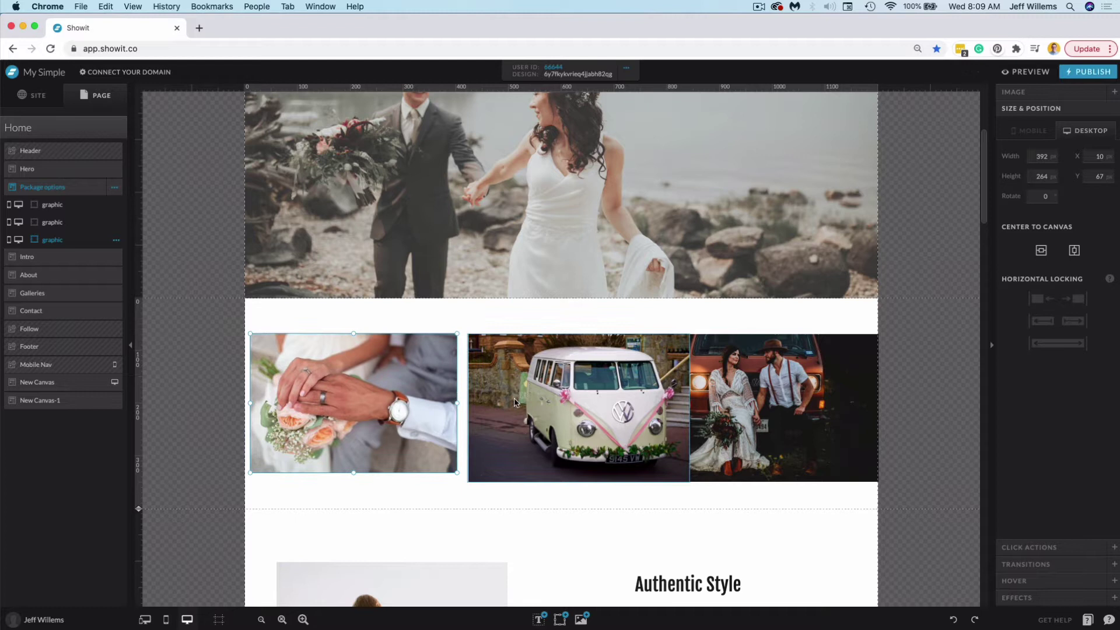
{"action": "key", "text": "Delete"}
Delete the remaining van photo and duplicate the rings photo twice across the canvas.
{"action": "left_click", "coordinate": [723, 415]}
{"action": "key", "text": "Delete"}
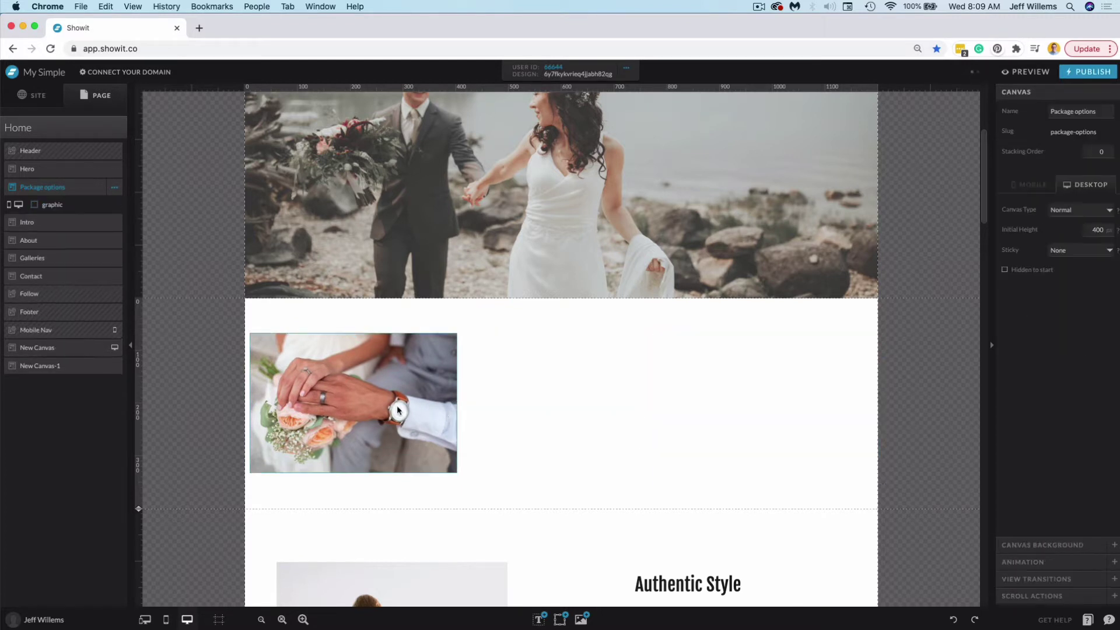
{"action": "left_click", "coordinate": [398, 411]}
{"action": "left_click", "coordinate": [116, 205]}
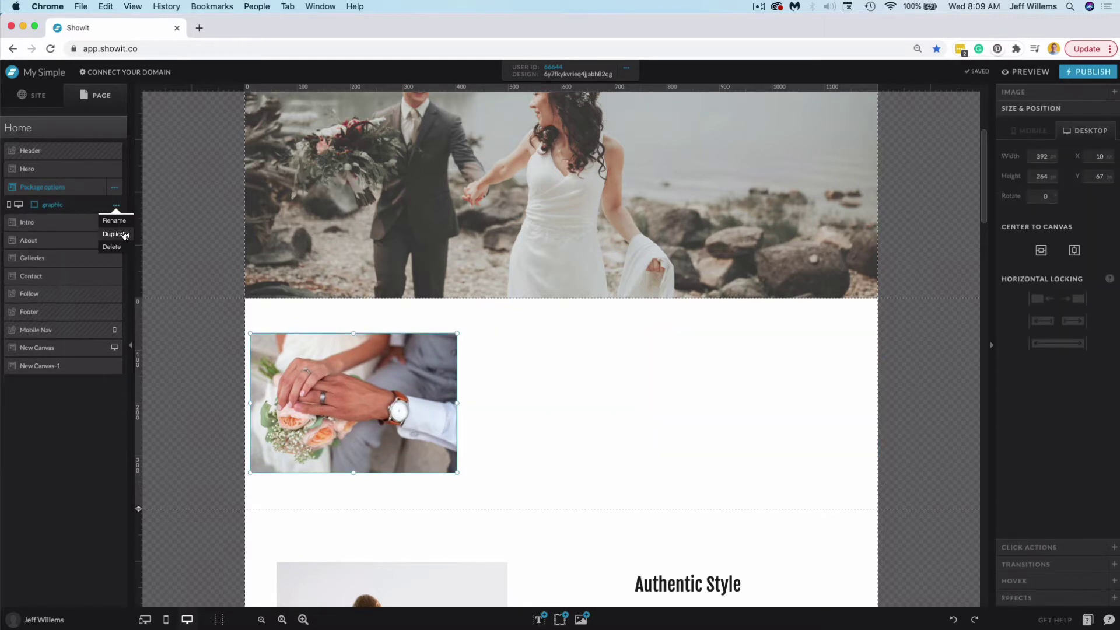
{"action": "left_click", "coordinate": [123, 232]}
{"action": "left_click_drag", "start_coordinate": [347, 397], "coordinate": [774, 400]}
{"action": "left_click", "coordinate": [116, 205]}
{"action": "left_click", "coordinate": [124, 232]}
{"action": "left_click_drag", "start_coordinate": [599, 404], "coordinate": [579, 401]}
Distribute the three photos horizontally, centre them vertically on the canvas and align their middles.
{"action": "left_click", "coordinate": [359, 402], "text": "shift"}
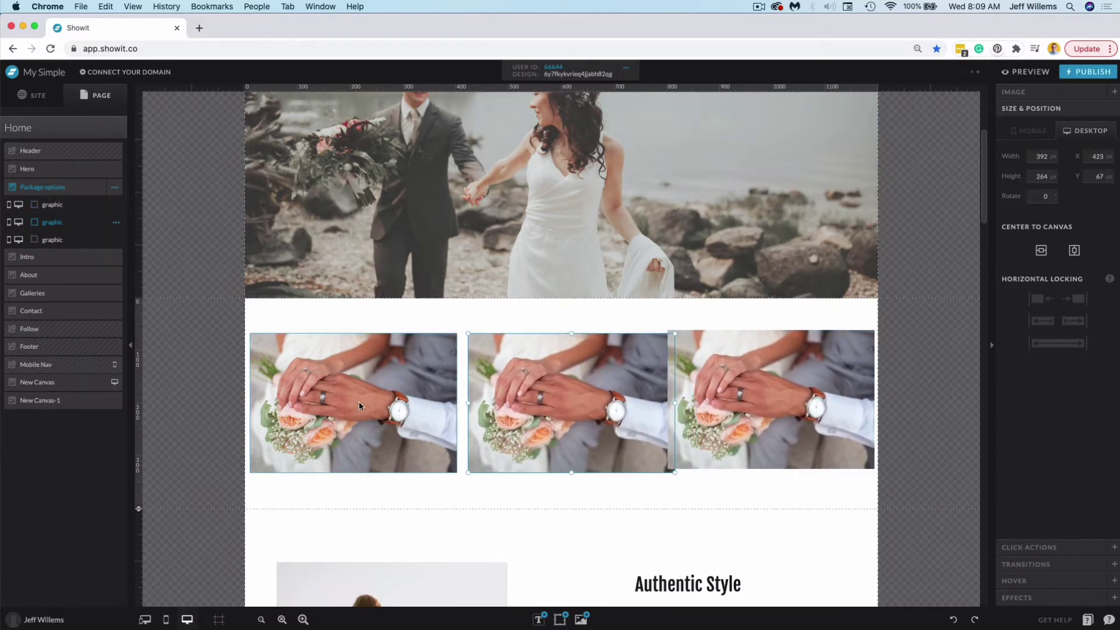
{"action": "left_click", "coordinate": [745, 410], "text": "shift"}
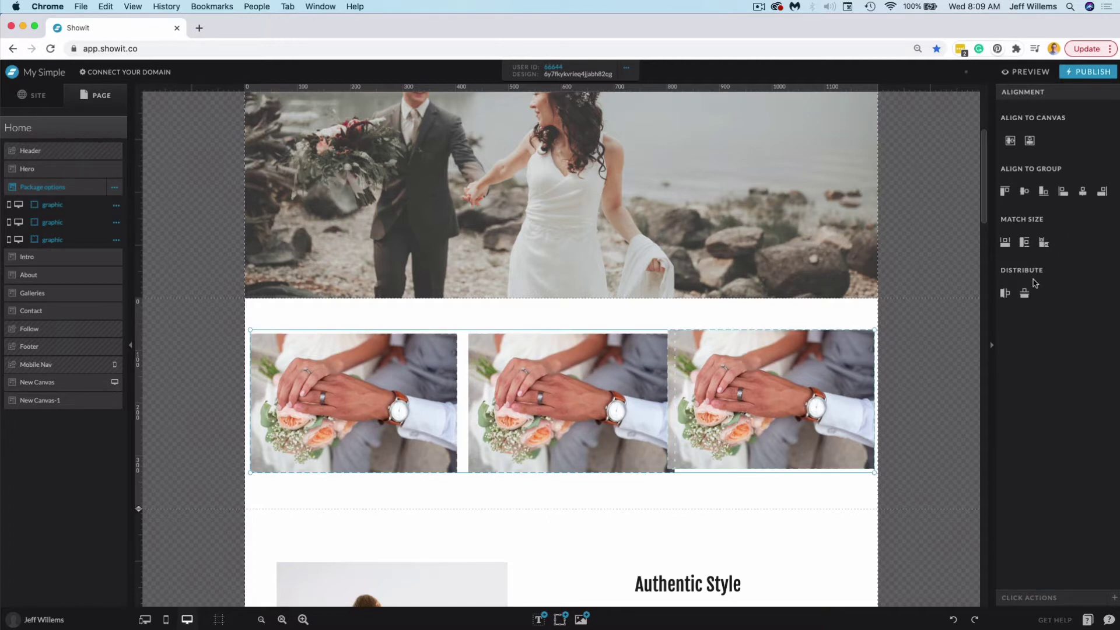
{"action": "left_click", "coordinate": [1003, 294]}
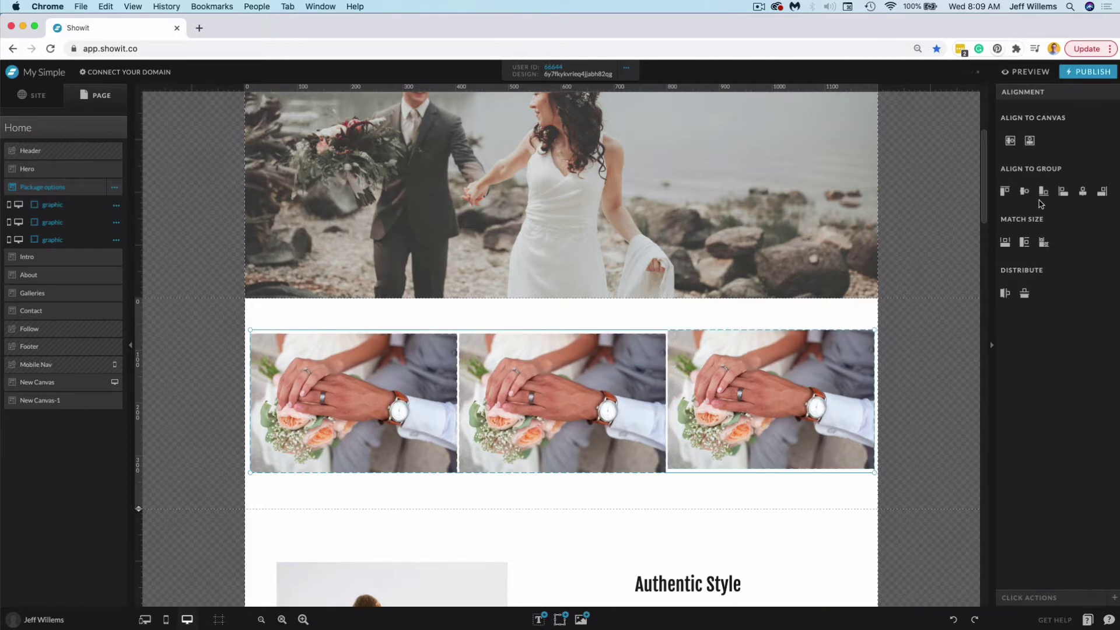
{"action": "left_click", "coordinate": [1010, 141]}
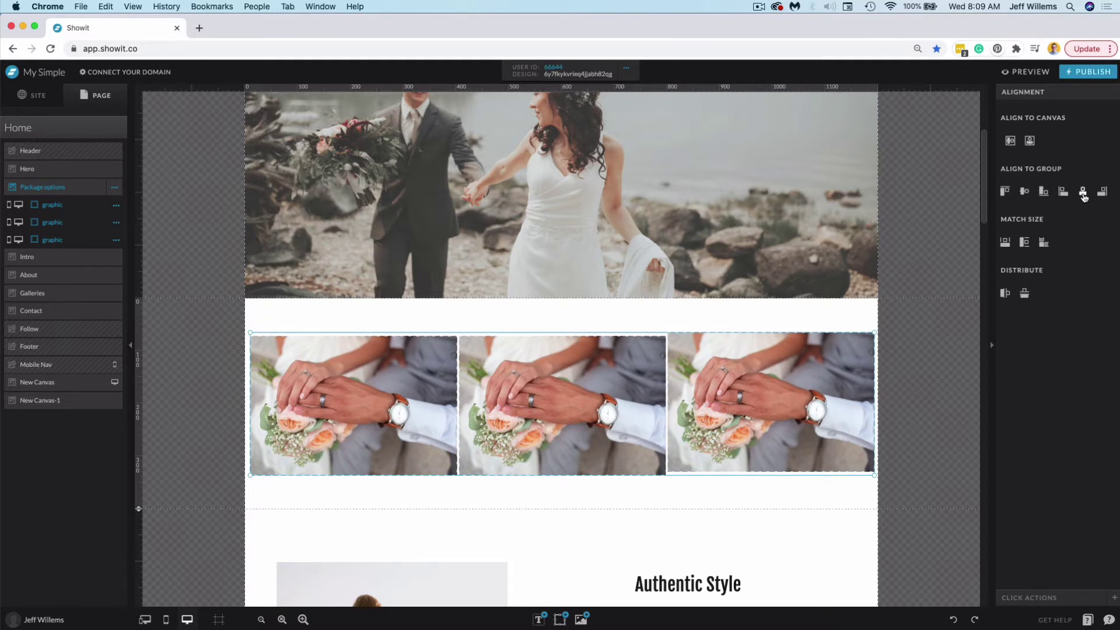
{"action": "left_click", "coordinate": [1021, 194]}
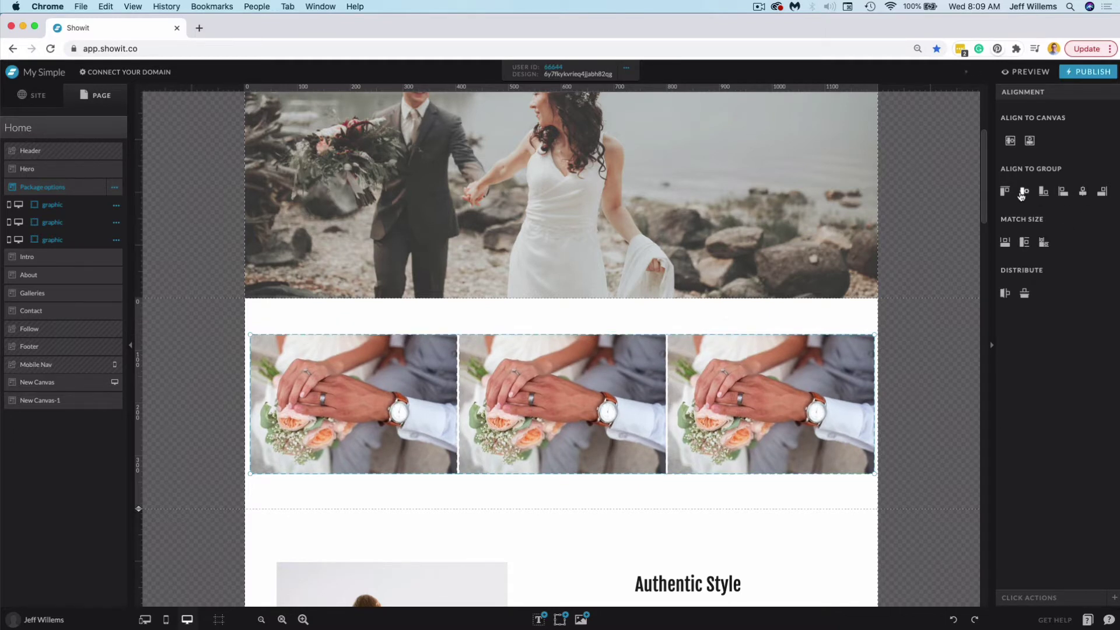
{"action": "left_click", "coordinate": [574, 501]}
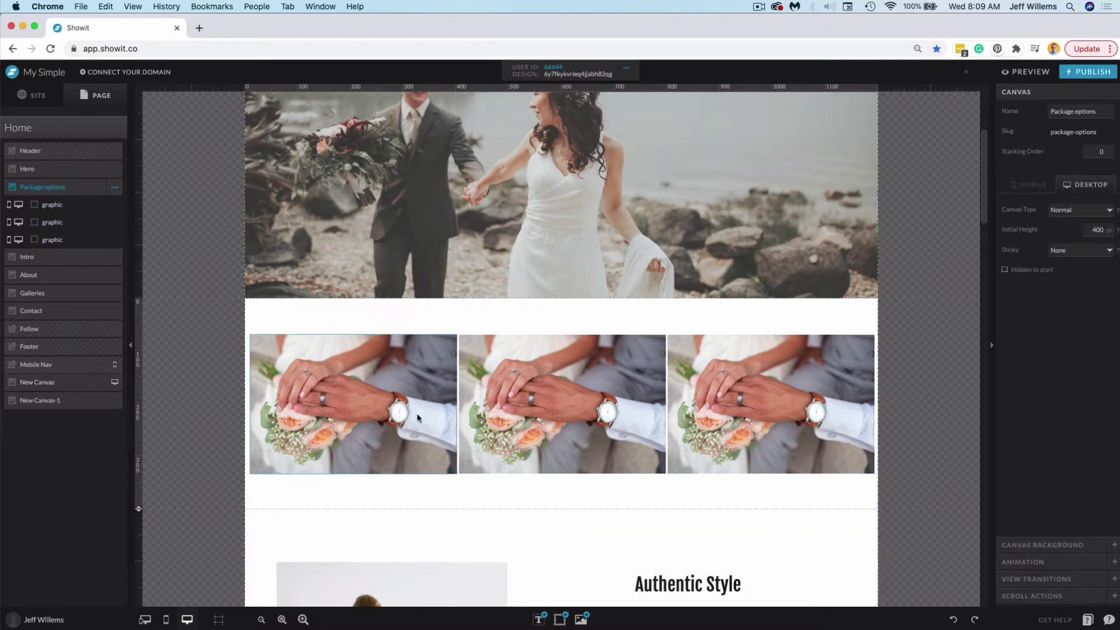
Replace the middle and right photos with the VW bus and couple-by-van images.
{"action": "double_click", "coordinate": [546, 417]}
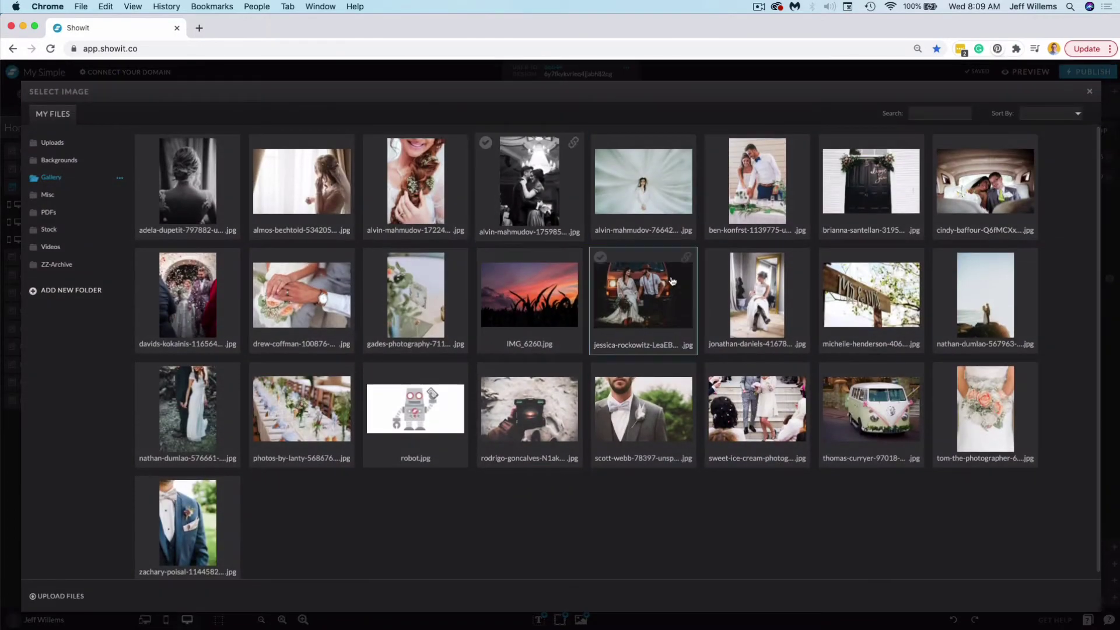
{"action": "double_click", "coordinate": [860, 433]}
{"action": "double_click", "coordinate": [778, 413]}
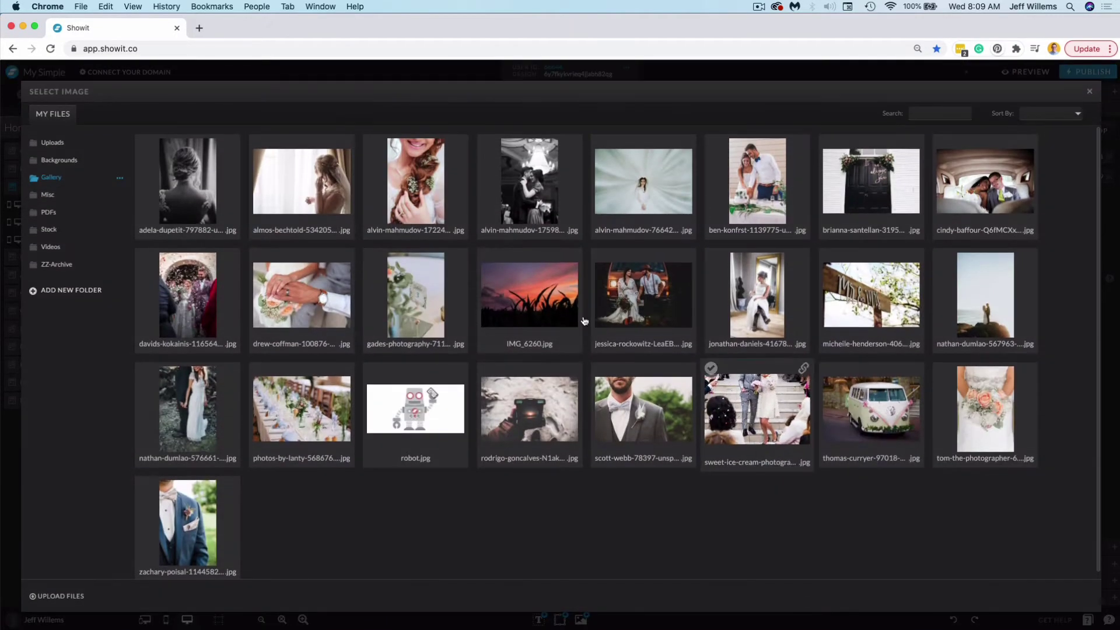
{"action": "double_click", "coordinate": [656, 308]}
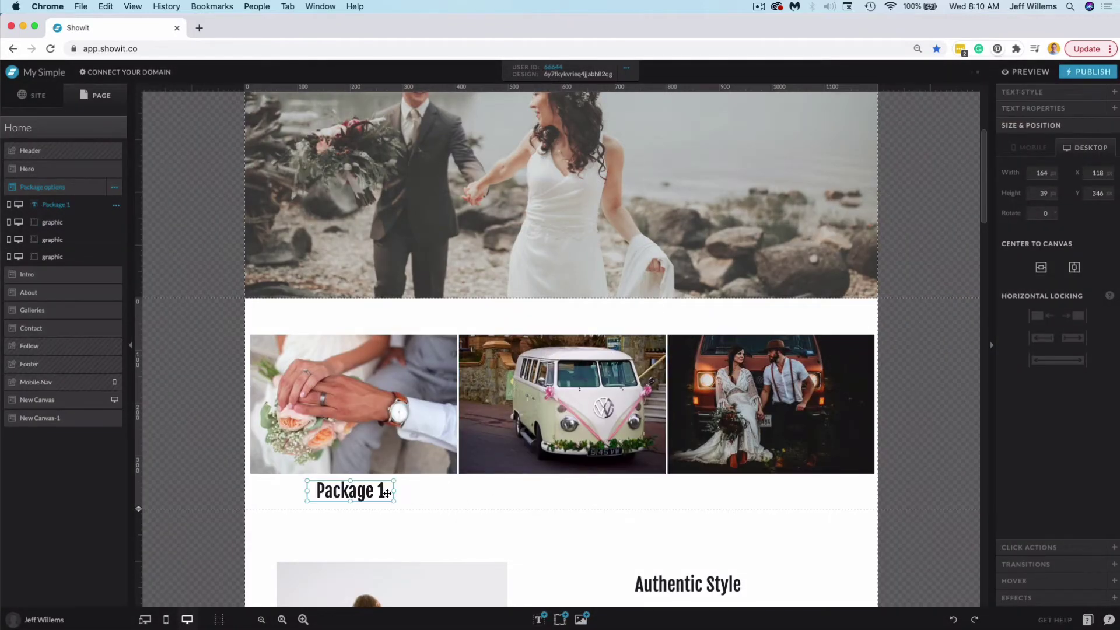
Duplicate the Package 1 caption under the other photos as Package 2 and Package 3.
{"action": "key", "text": "super+d"}
{"action": "left_click_drag", "start_coordinate": [387, 493], "coordinate": [781, 496]}
{"action": "key", "text": "super+d"}
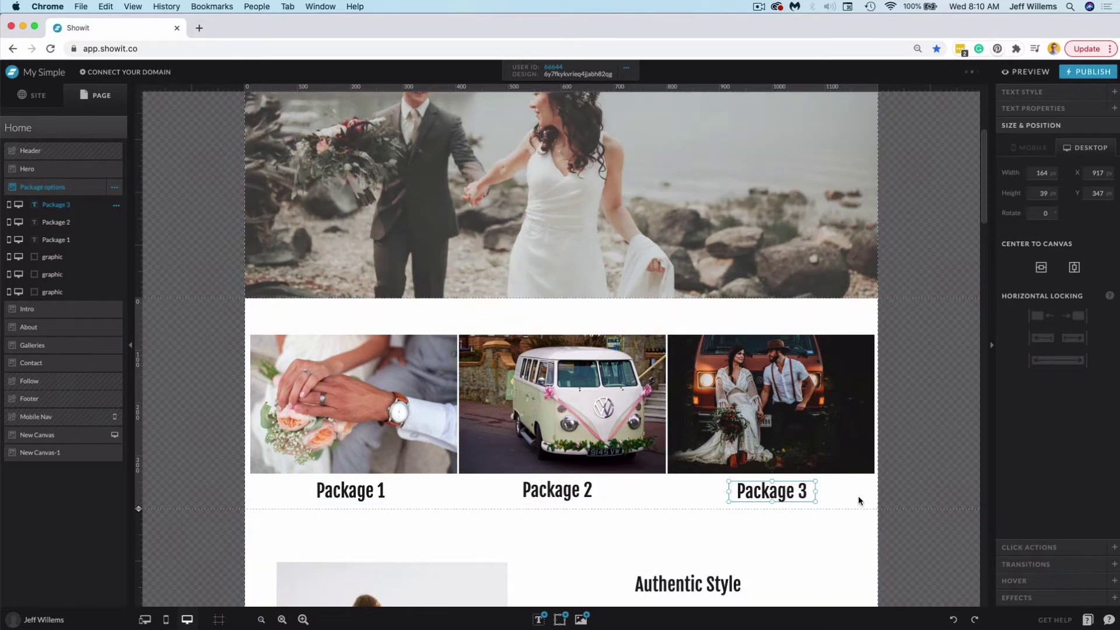
{"action": "key", "text": "Escape"}
Show the mobile and desktop layouts side by side and make the mobile canvas active.
{"action": "left_click", "coordinate": [145, 620]}
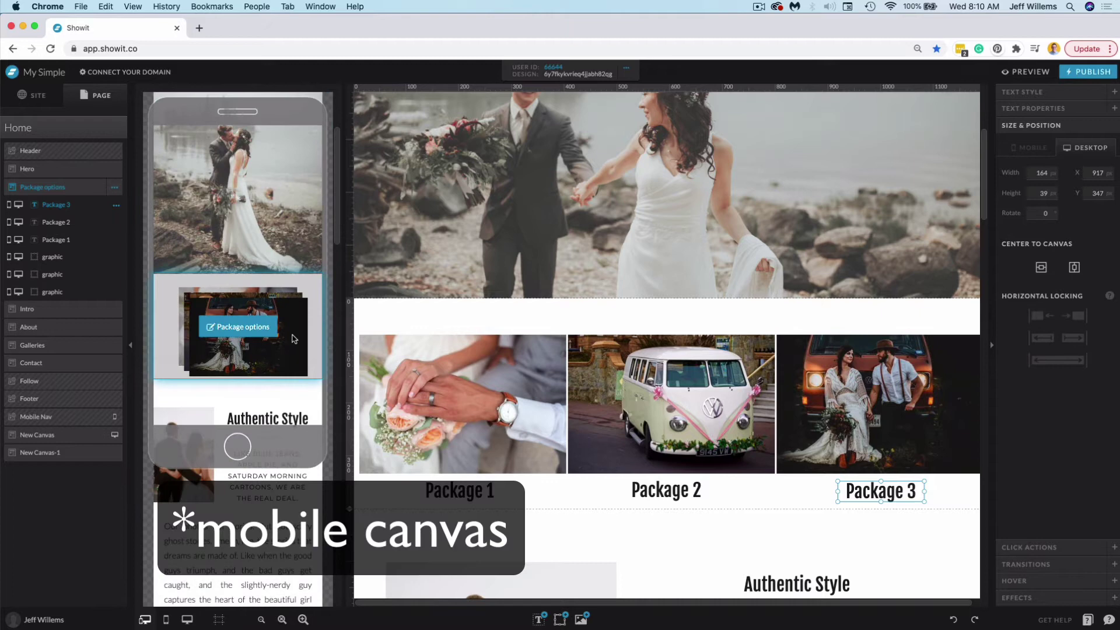
{"action": "left_click", "coordinate": [309, 335]}
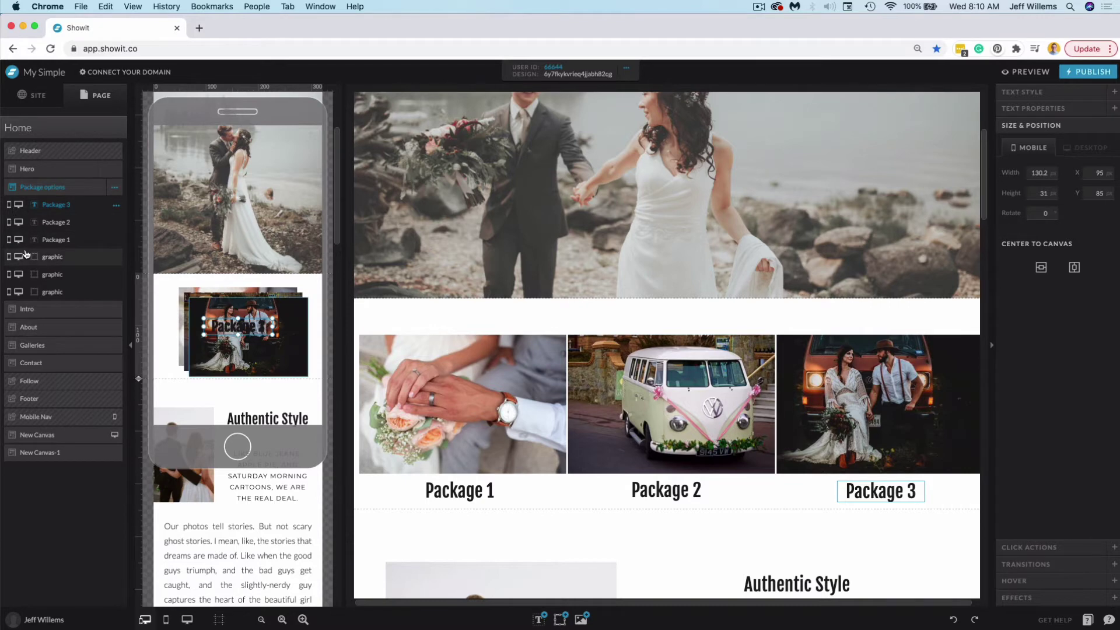
{"action": "left_click", "coordinate": [457, 388]}
{"action": "left_click", "coordinate": [457, 386]}
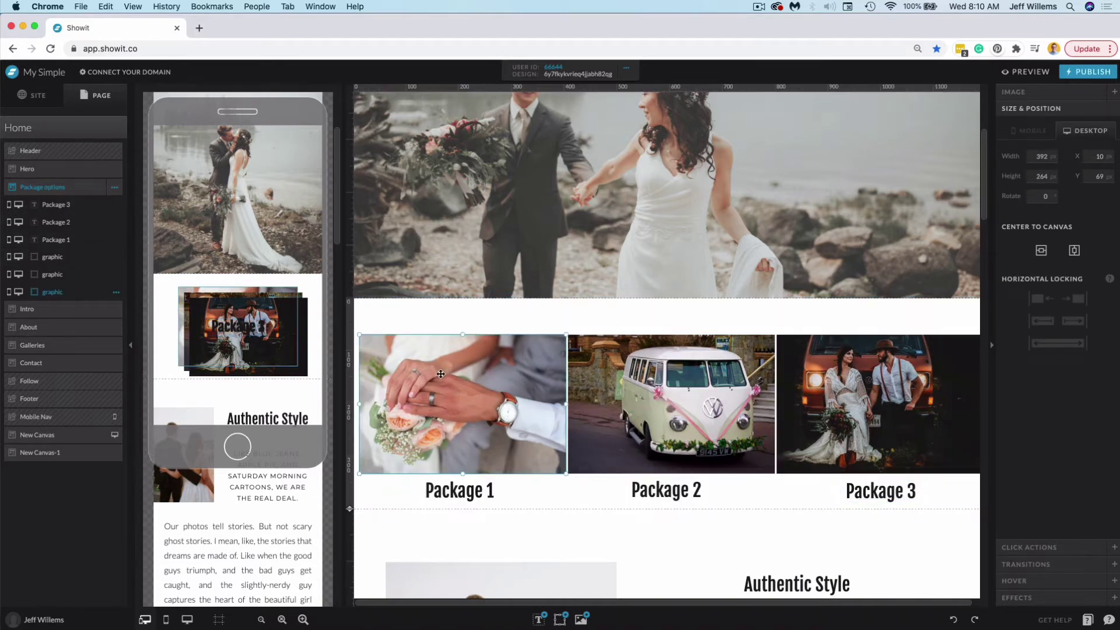
{"action": "left_click", "coordinate": [19, 293]}
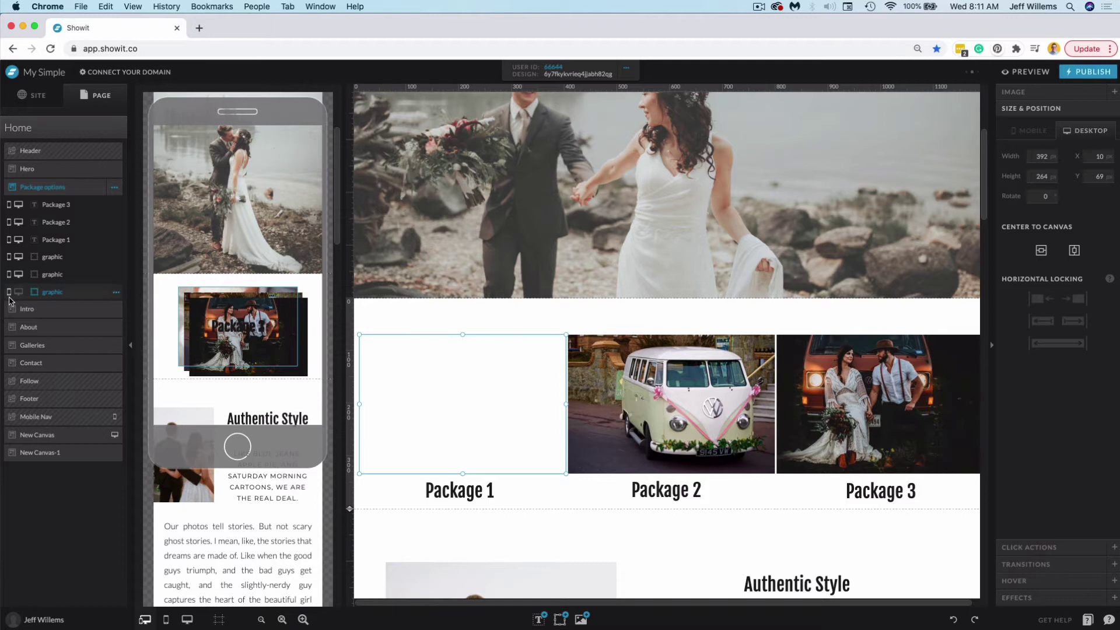
{"action": "left_click", "coordinate": [9, 293]}
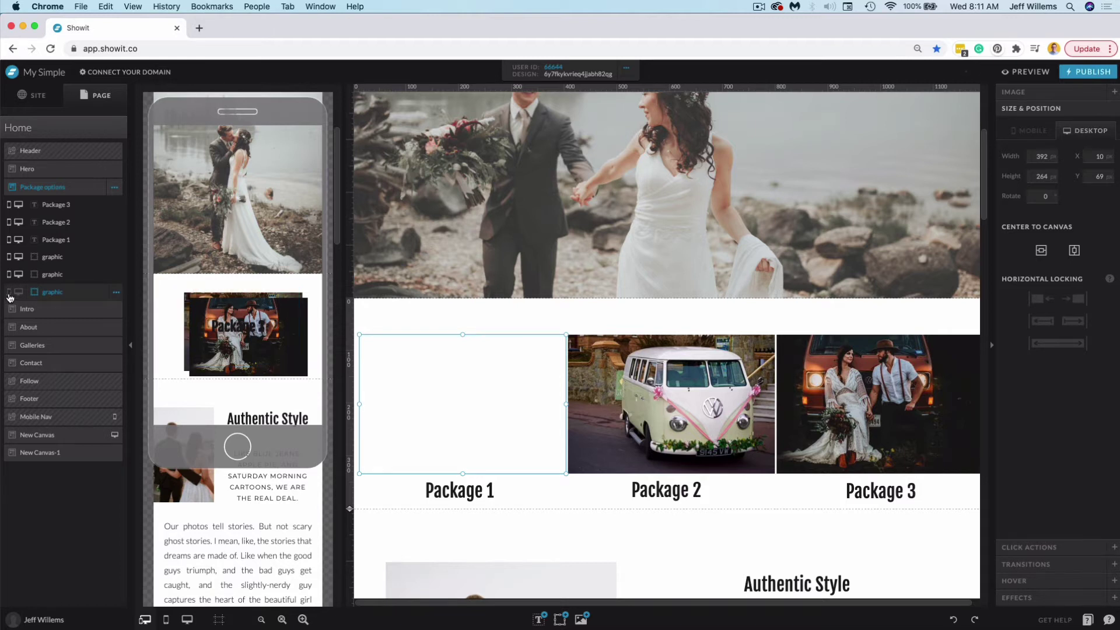
{"action": "left_click", "coordinate": [9, 294]}
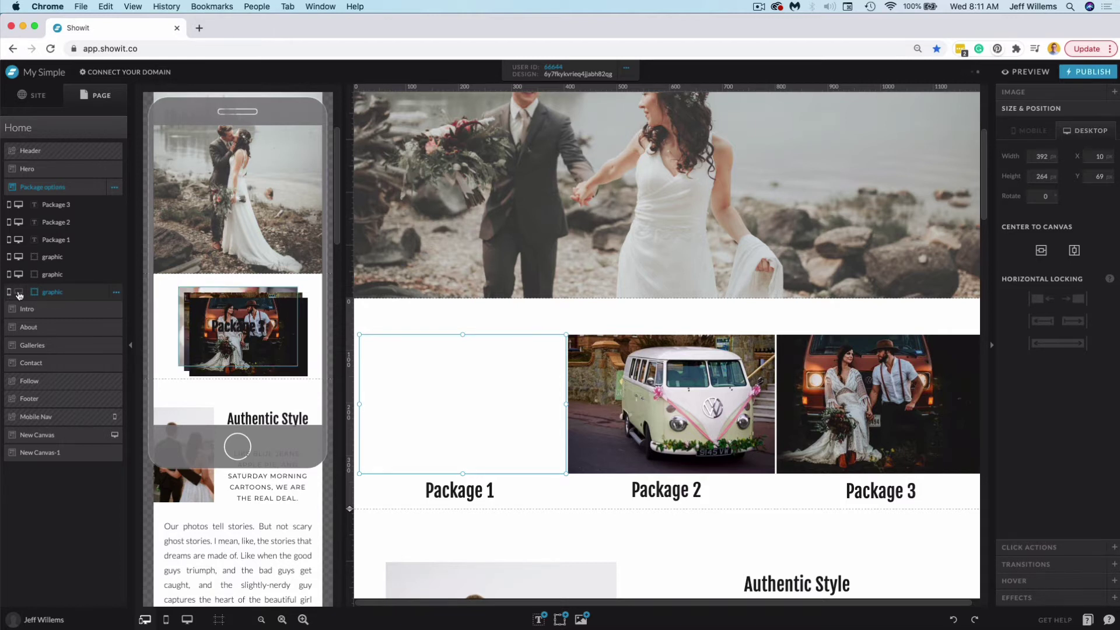
{"action": "left_click", "coordinate": [19, 293]}
Select the Package options section in the mobile preview and open its options menu.
{"action": "left_click", "coordinate": [396, 315]}
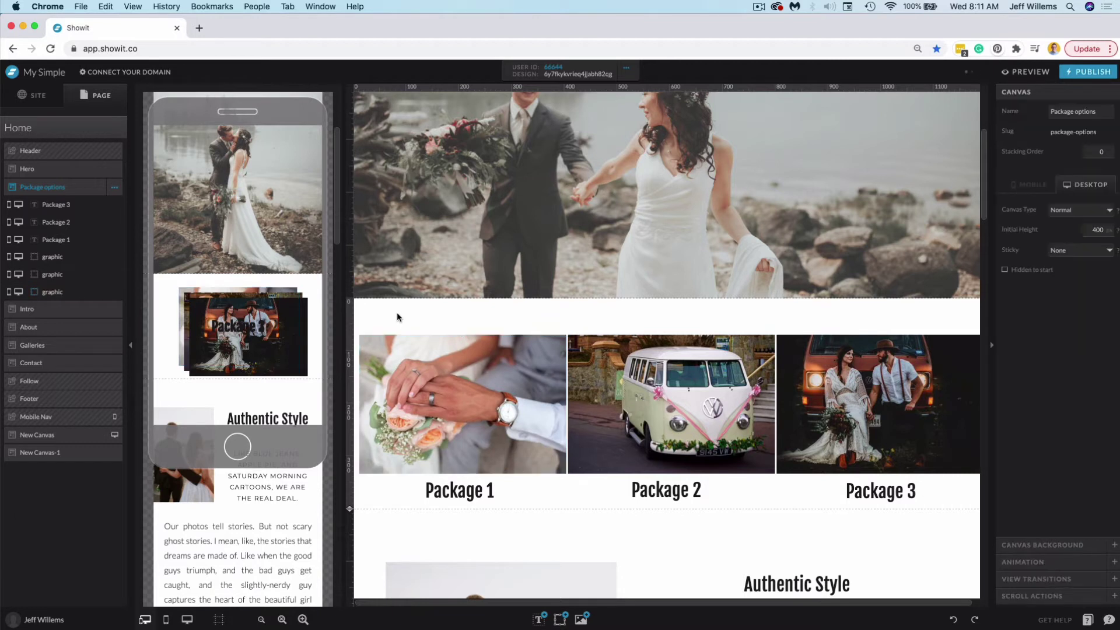
{"action": "left_click", "coordinate": [169, 345]}
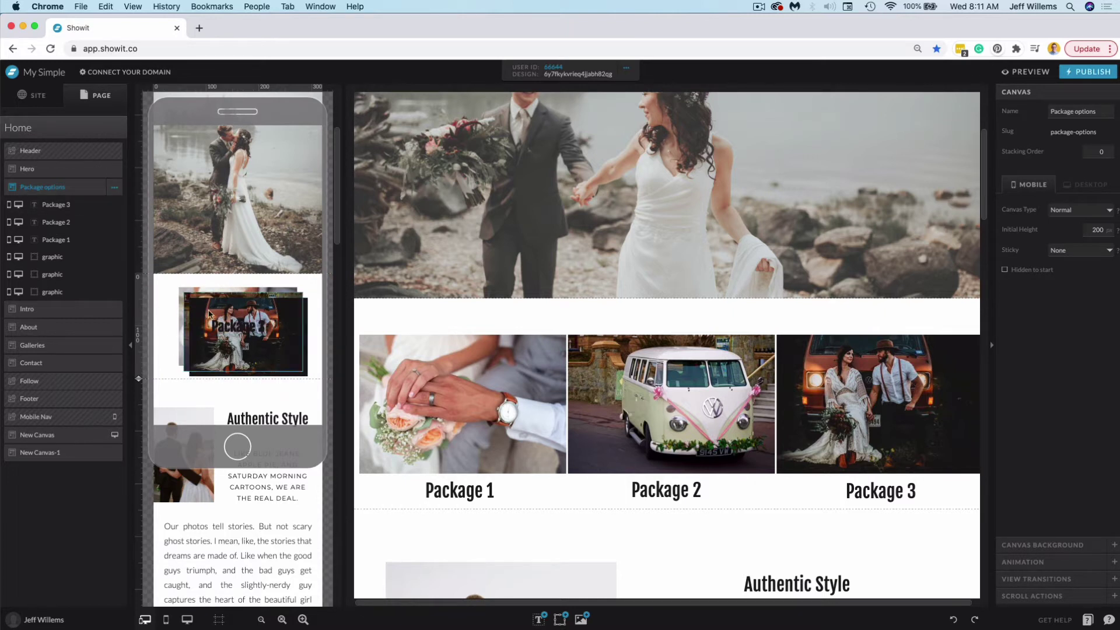
{"action": "left_click", "coordinate": [114, 187]}
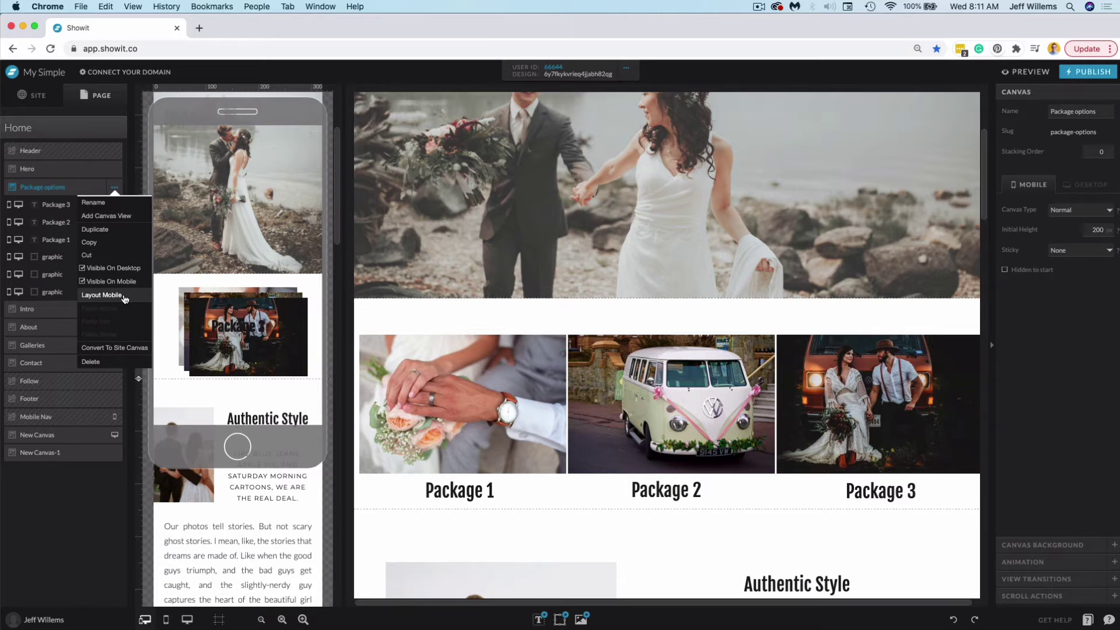
Make the mobile Package options section taller and hide the Package 1–3 labels on mobile.
{"action": "left_click", "coordinate": [116, 187]}
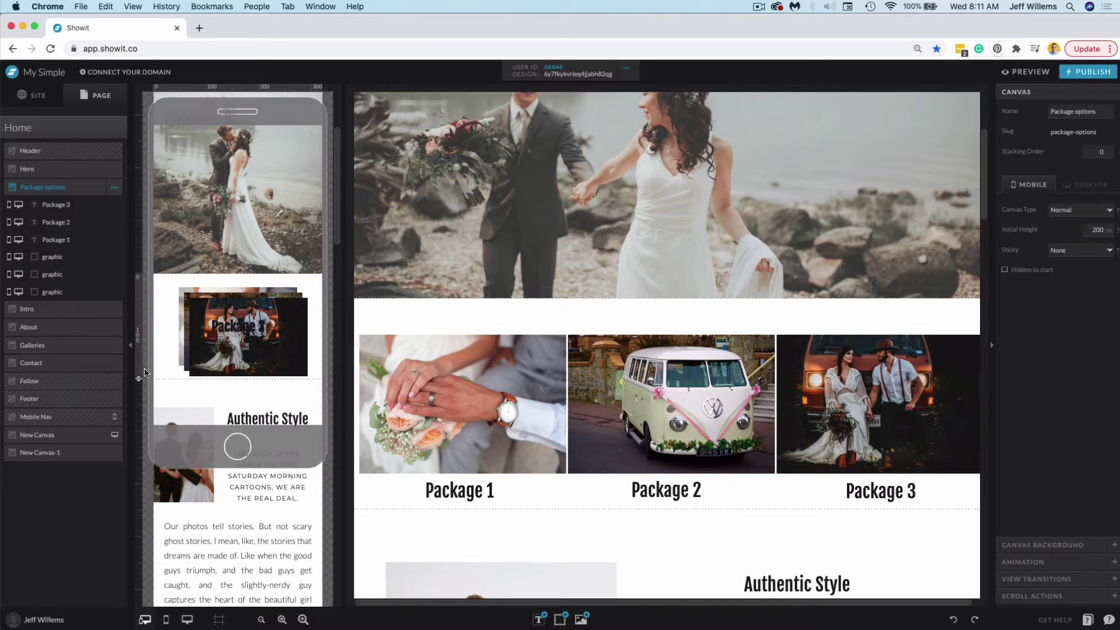
{"action": "left_click_drag", "start_coordinate": [144, 372], "coordinate": [167, 403]}
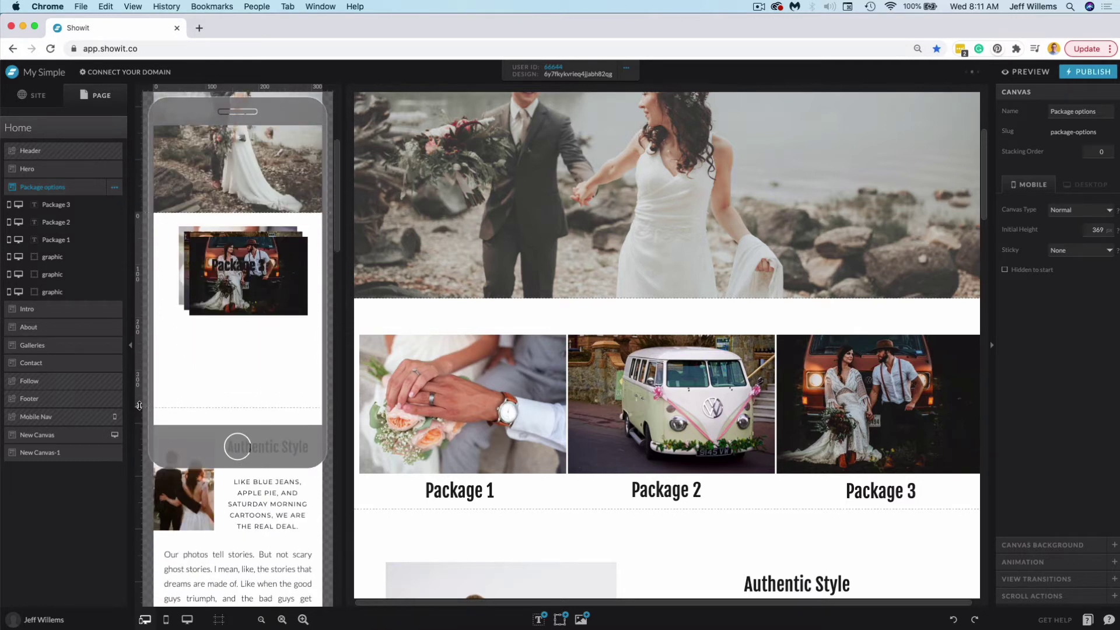
{"action": "left_click_drag", "start_coordinate": [140, 407], "coordinate": [139, 440]}
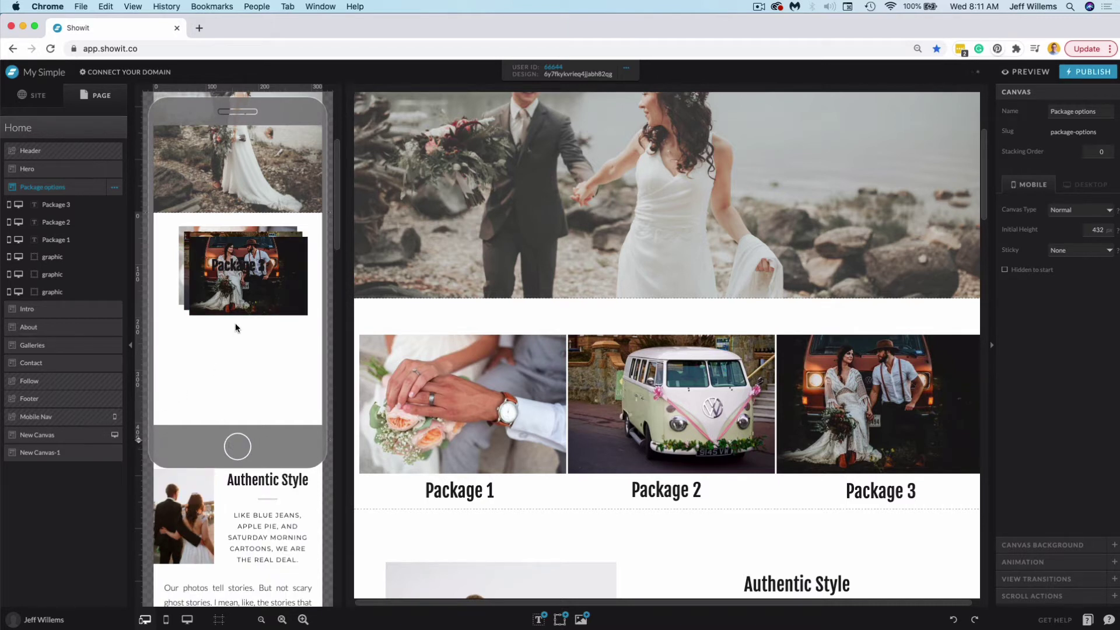
{"action": "left_click_drag", "start_coordinate": [239, 309], "coordinate": [236, 388]}
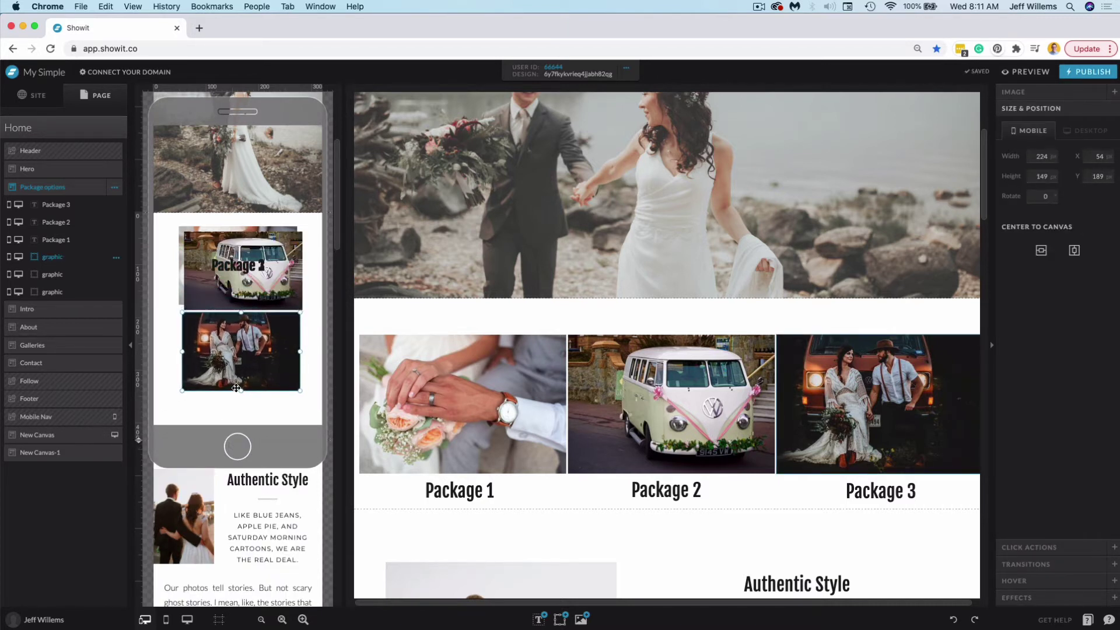
{"action": "left_click", "coordinate": [9, 240]}
{"action": "left_click", "coordinate": [9, 222]}
{"action": "left_click", "coordinate": [11, 205]}
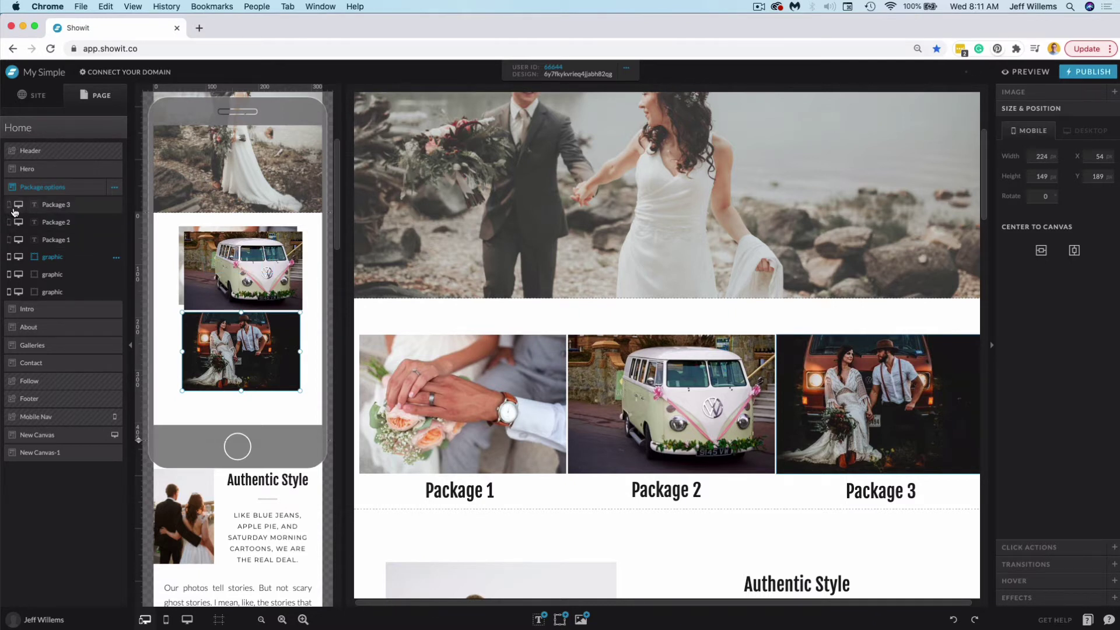
Stack the hands, van and couple photos vertically on mobile, stretching hands and van to full width.
{"action": "left_click_drag", "start_coordinate": [240, 340], "coordinate": [238, 389]}
{"action": "left_click_drag", "start_coordinate": [138, 439], "coordinate": [138, 456]}
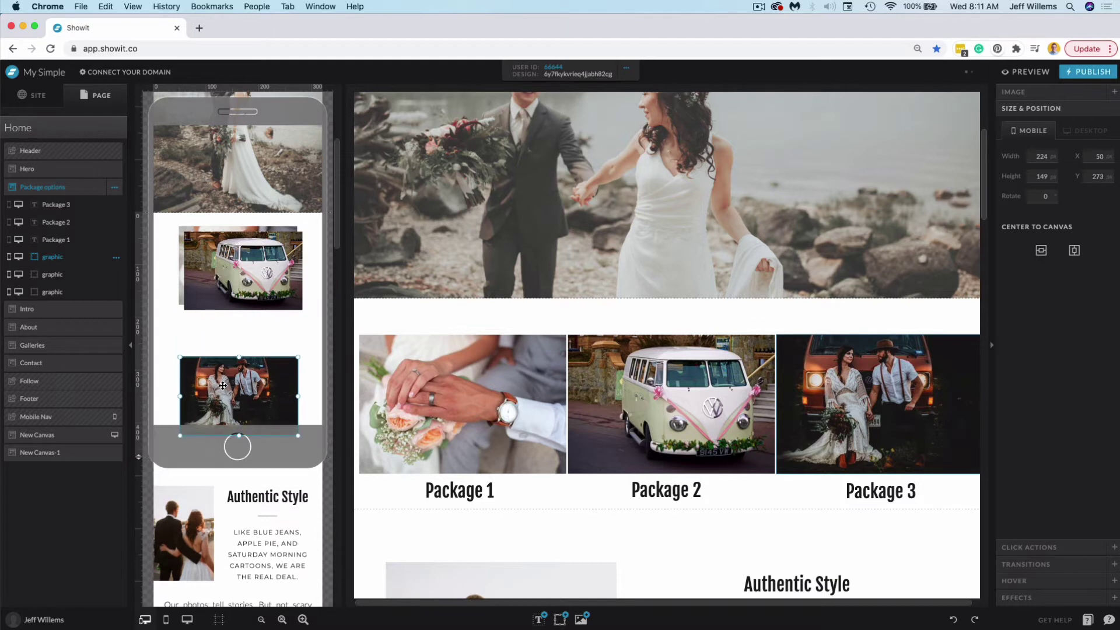
{"action": "left_click_drag", "start_coordinate": [243, 272], "coordinate": [238, 362]}
{"action": "left_click", "coordinate": [233, 265]}
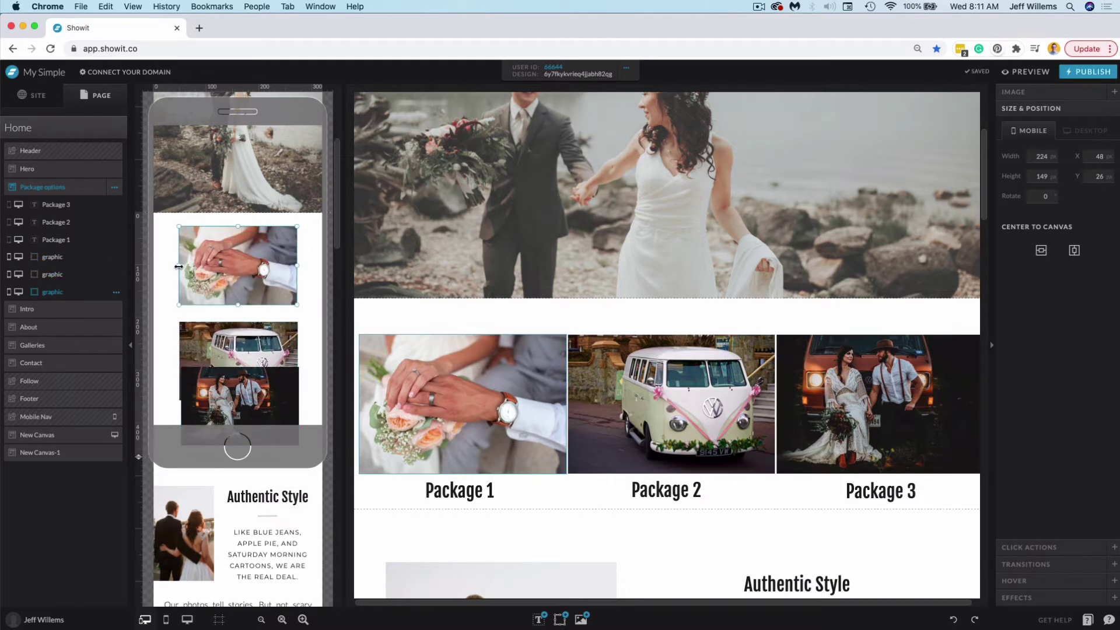
{"action": "left_click_drag", "start_coordinate": [179, 266], "coordinate": [149, 267]}
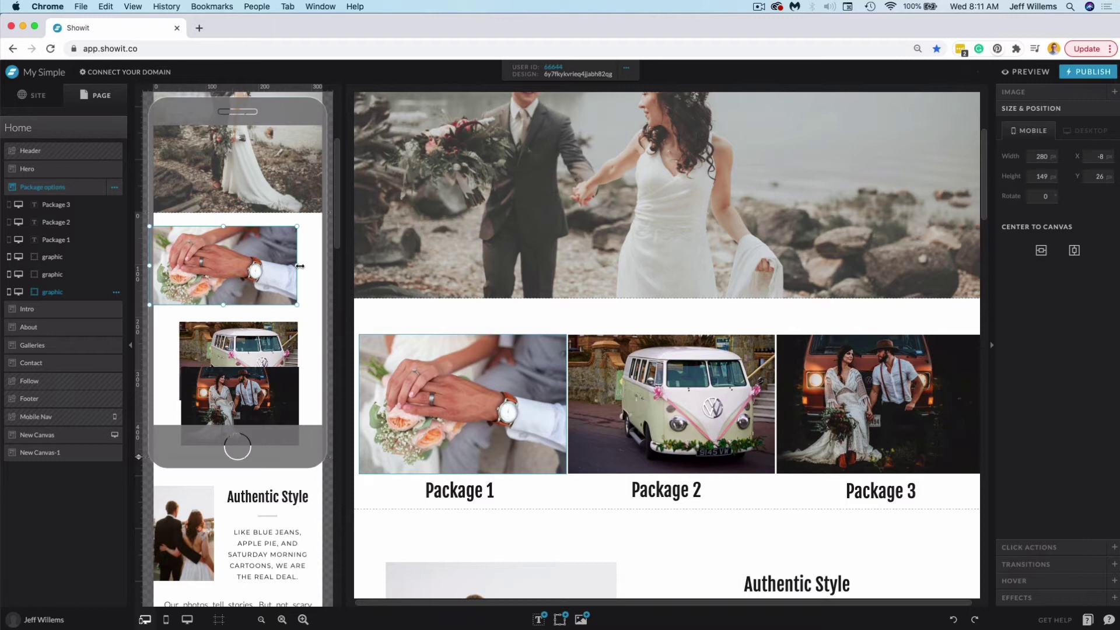
{"action": "left_click_drag", "start_coordinate": [299, 266], "coordinate": [322, 266]}
{"action": "scroll", "coordinate": [313, 309], "scroll_direction": "down", "scroll_amount": 3}
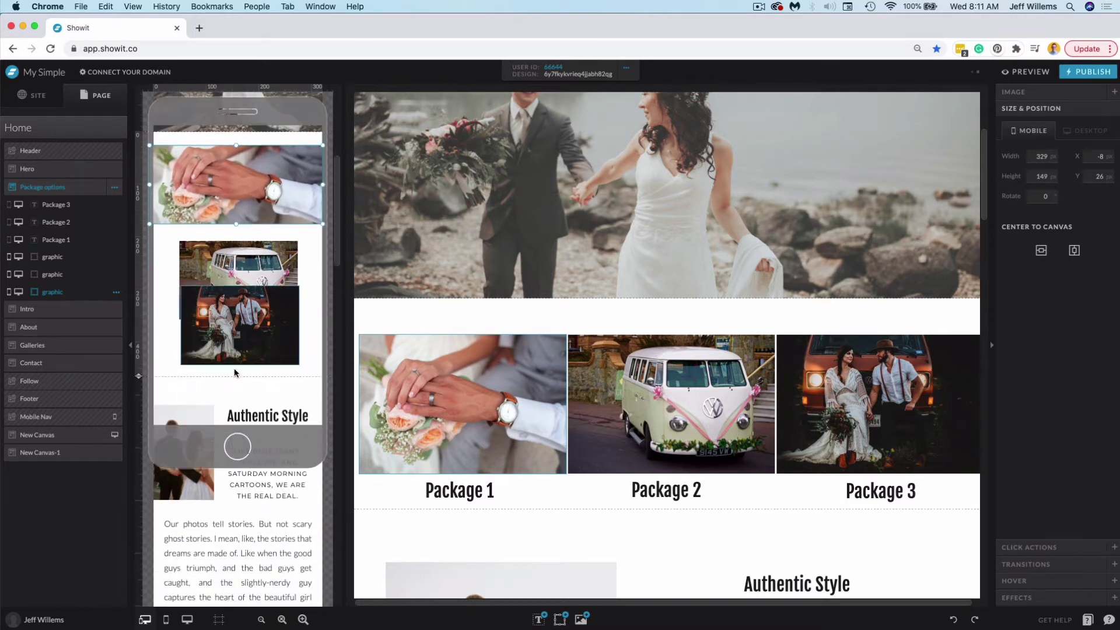
{"action": "left_click_drag", "start_coordinate": [140, 376], "coordinate": [139, 402]}
{"action": "left_click_drag", "start_coordinate": [233, 315], "coordinate": [233, 354]}
{"action": "left_click", "coordinate": [196, 289]}
{"action": "left_click_drag", "start_coordinate": [179, 280], "coordinate": [153, 280]}
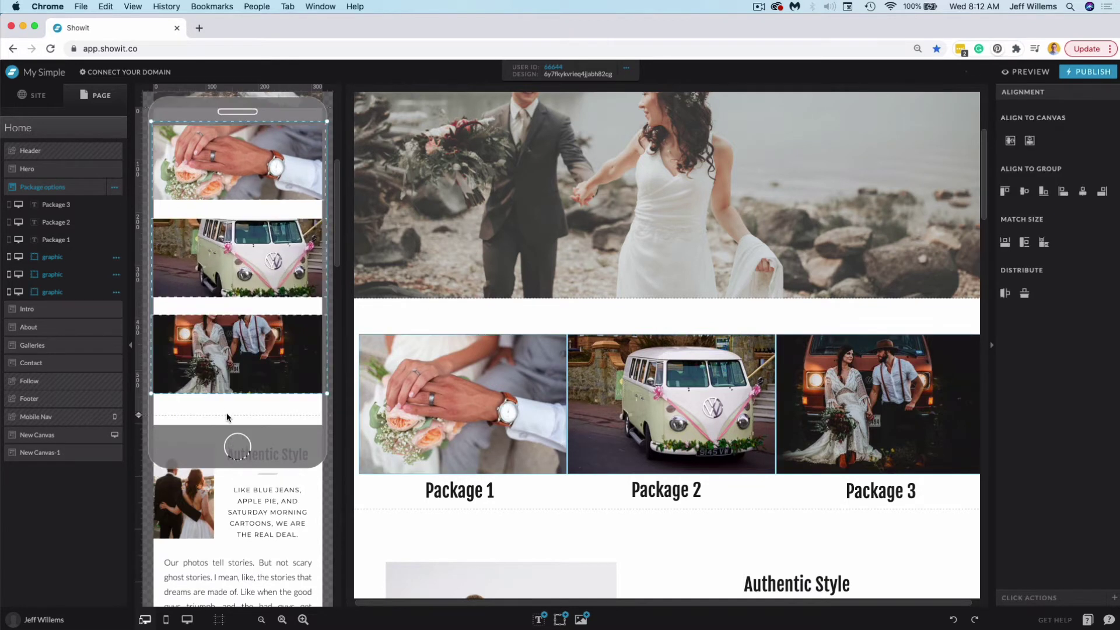
Turn on mobile visibility for Package 1, 2 and 3 and place each title under its photo.
{"action": "left_click", "coordinate": [228, 405]}
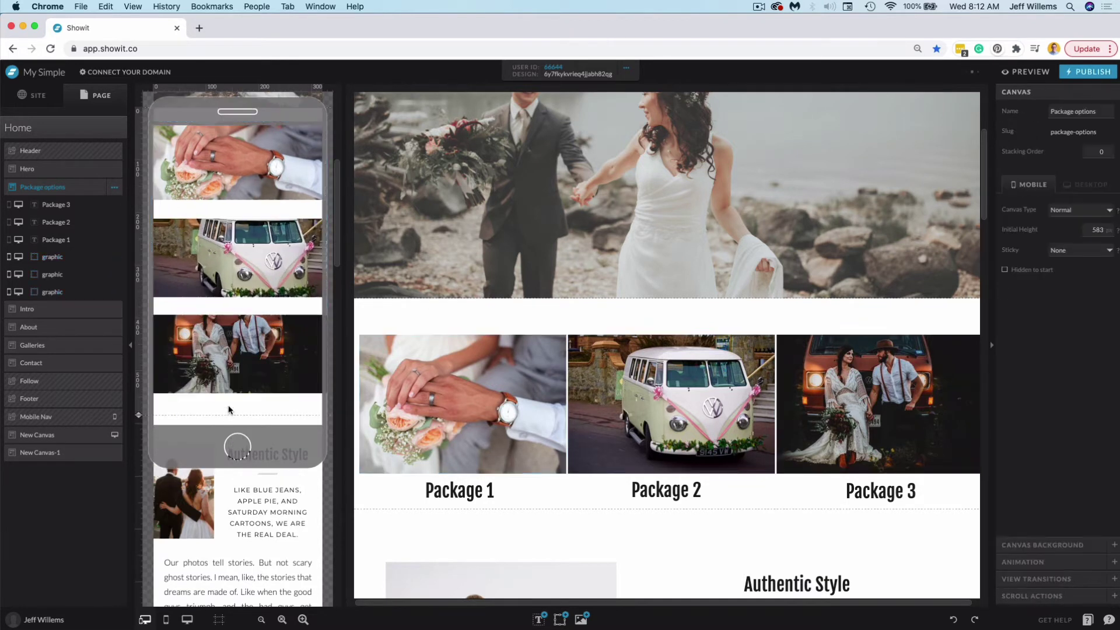
{"action": "left_click", "coordinate": [9, 240]}
{"action": "left_click_drag", "start_coordinate": [251, 164], "coordinate": [252, 209]}
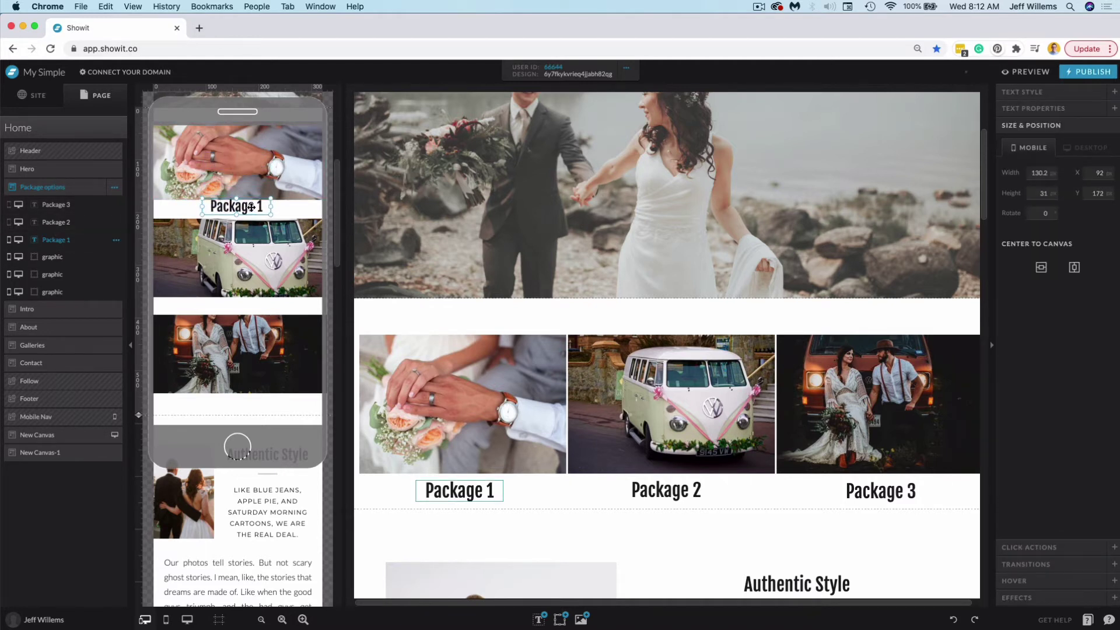
{"action": "left_click", "coordinate": [9, 222]}
{"action": "left_click_drag", "start_coordinate": [224, 162], "coordinate": [227, 305]}
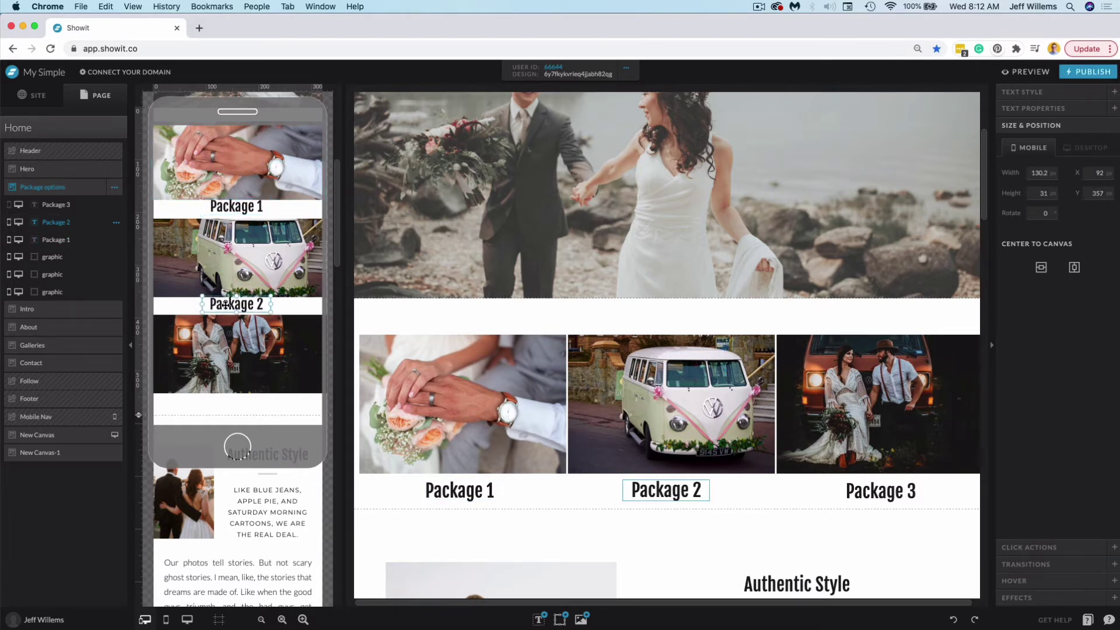
{"action": "left_click", "coordinate": [8, 205]}
{"action": "left_click_drag", "start_coordinate": [237, 176], "coordinate": [236, 404]}
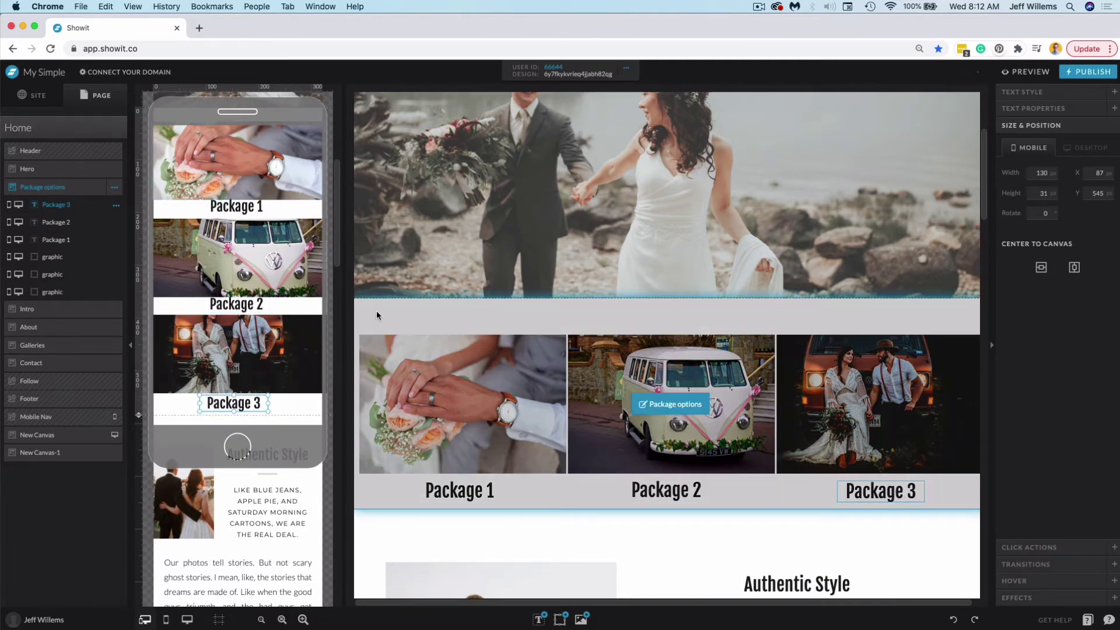
{"action": "left_click", "coordinate": [379, 318]}
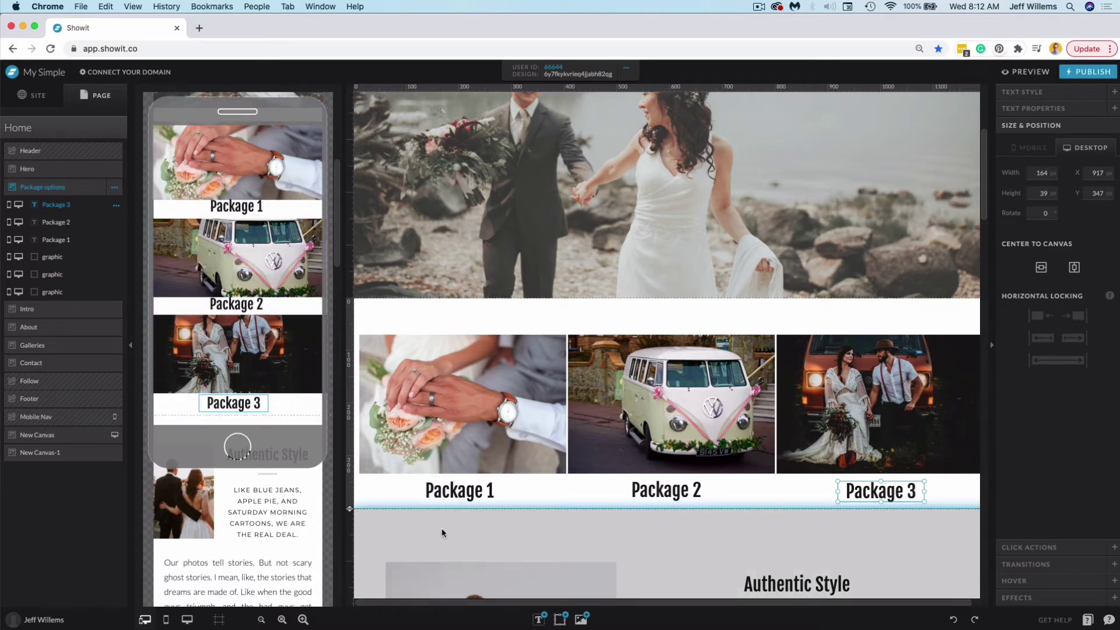
Change each mobile Package heading's font from Fjalla One to Lato Light in Text Style.
{"action": "left_click", "coordinate": [466, 497]}
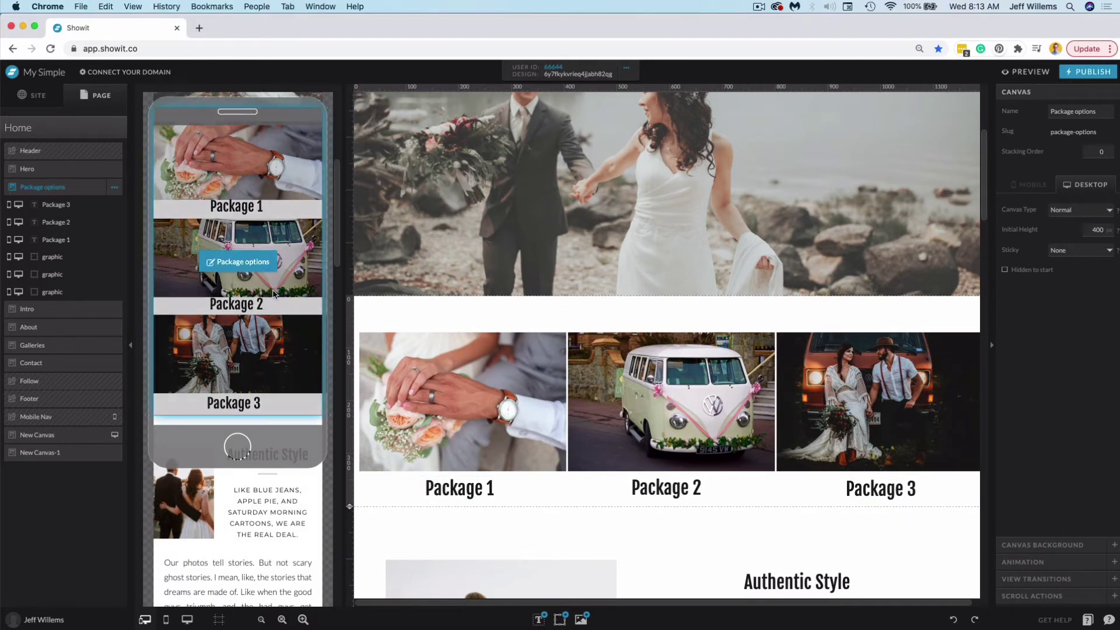
{"action": "scroll", "coordinate": [260, 257], "scroll_direction": "up", "scroll_amount": 2}
{"action": "left_click", "coordinate": [243, 248]}
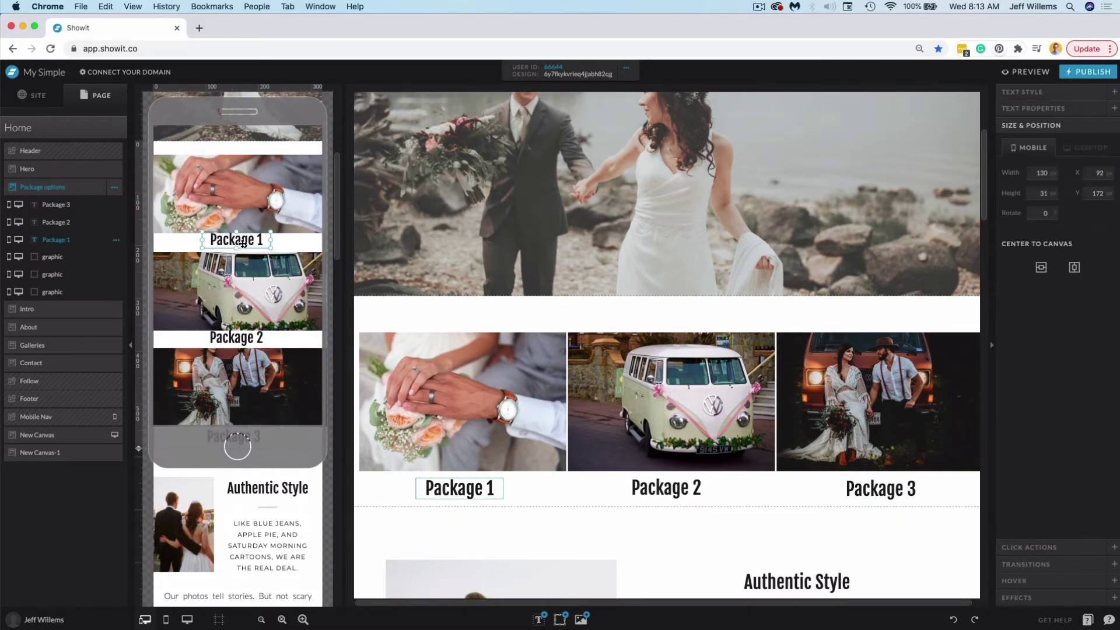
{"action": "left_click", "coordinate": [247, 239]}
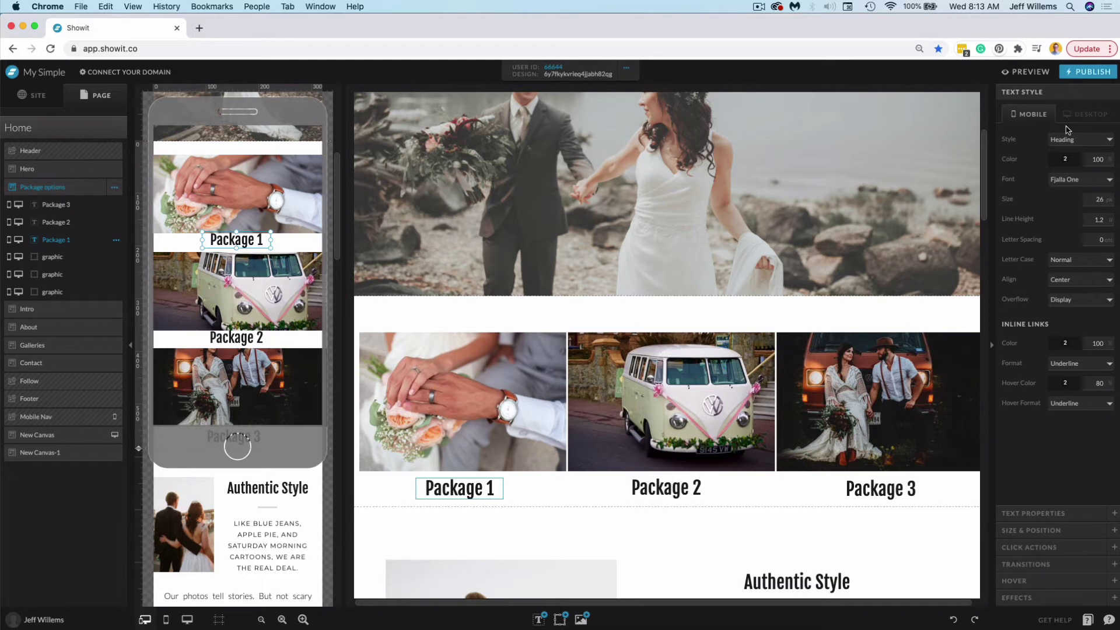
{"action": "left_click", "coordinate": [1100, 182]}
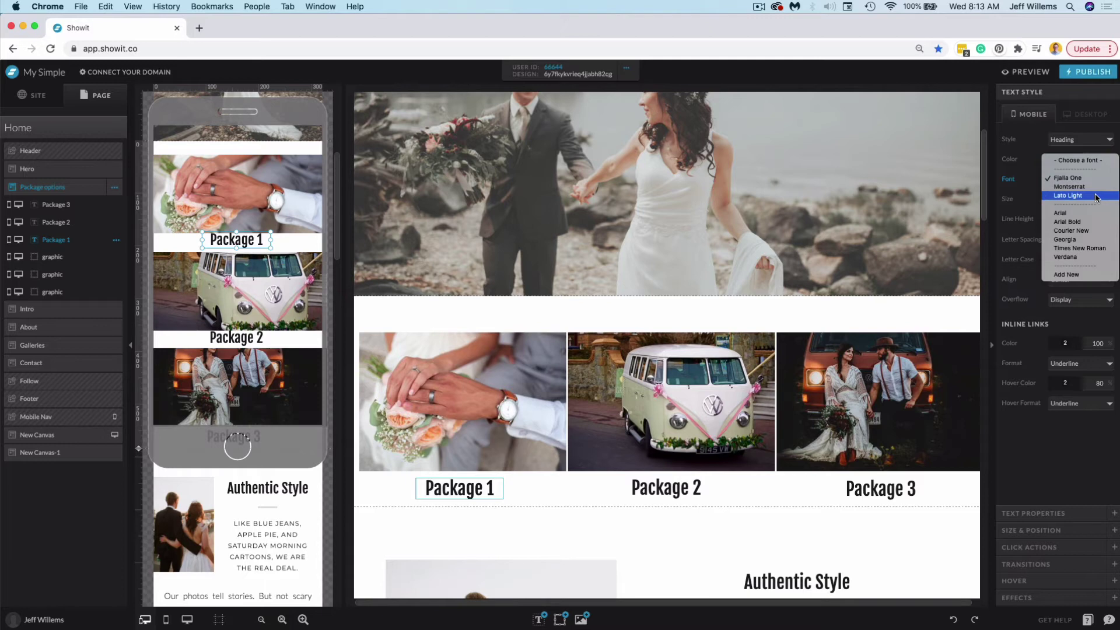
{"action": "left_click", "coordinate": [1096, 196]}
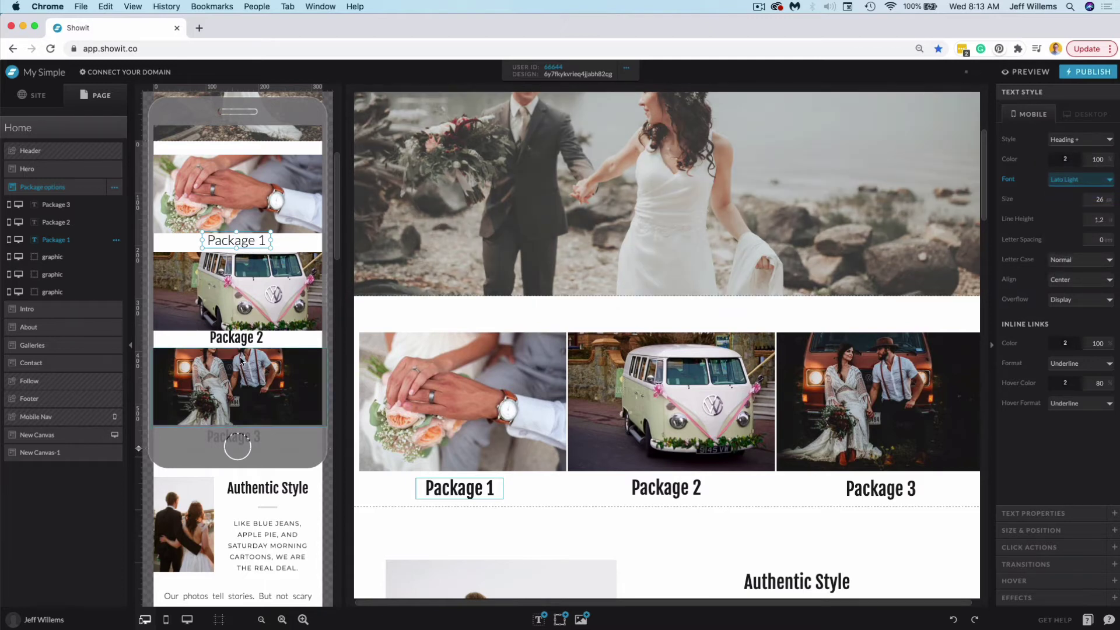
{"action": "left_click", "coordinate": [237, 338]}
{"action": "left_click", "coordinate": [1054, 181]}
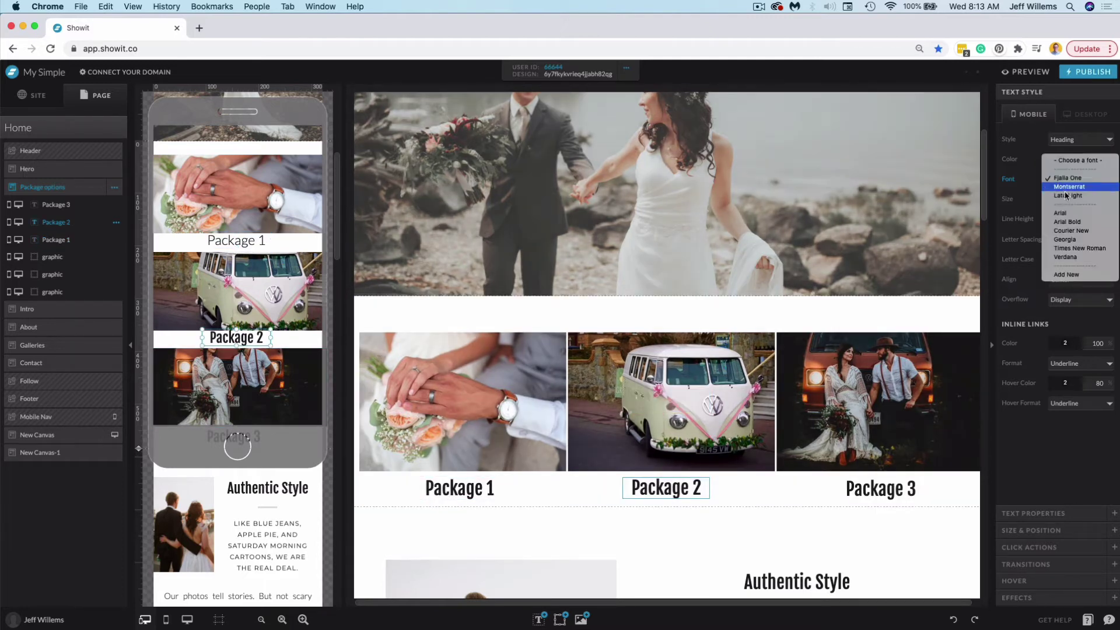
{"action": "left_click", "coordinate": [1066, 195]}
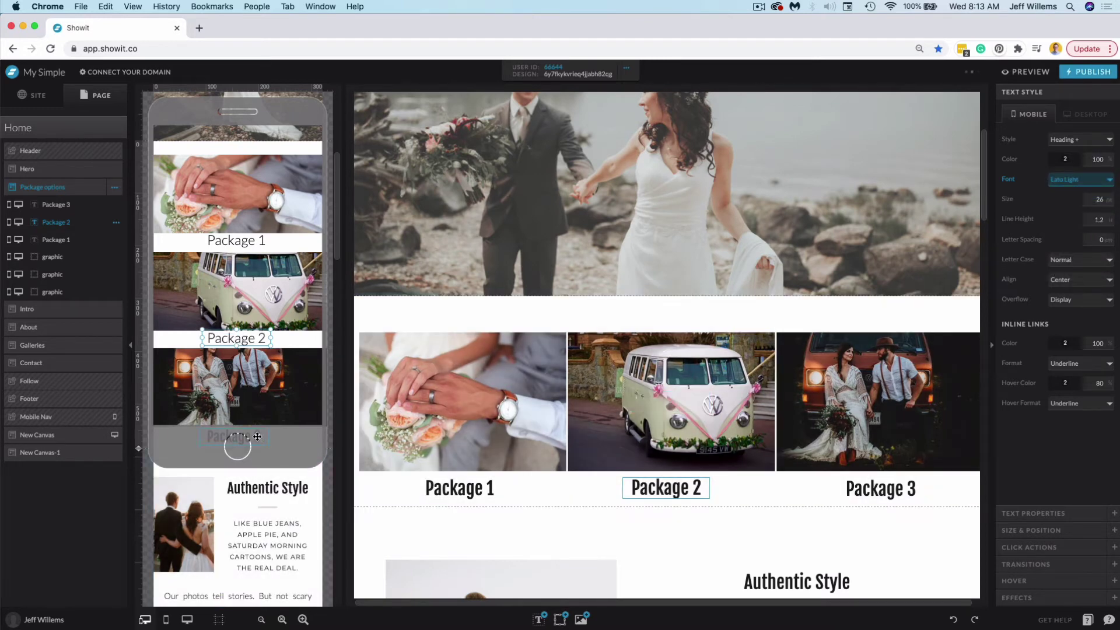
{"action": "left_click", "coordinate": [257, 436]}
{"action": "left_click", "coordinate": [1068, 181]}
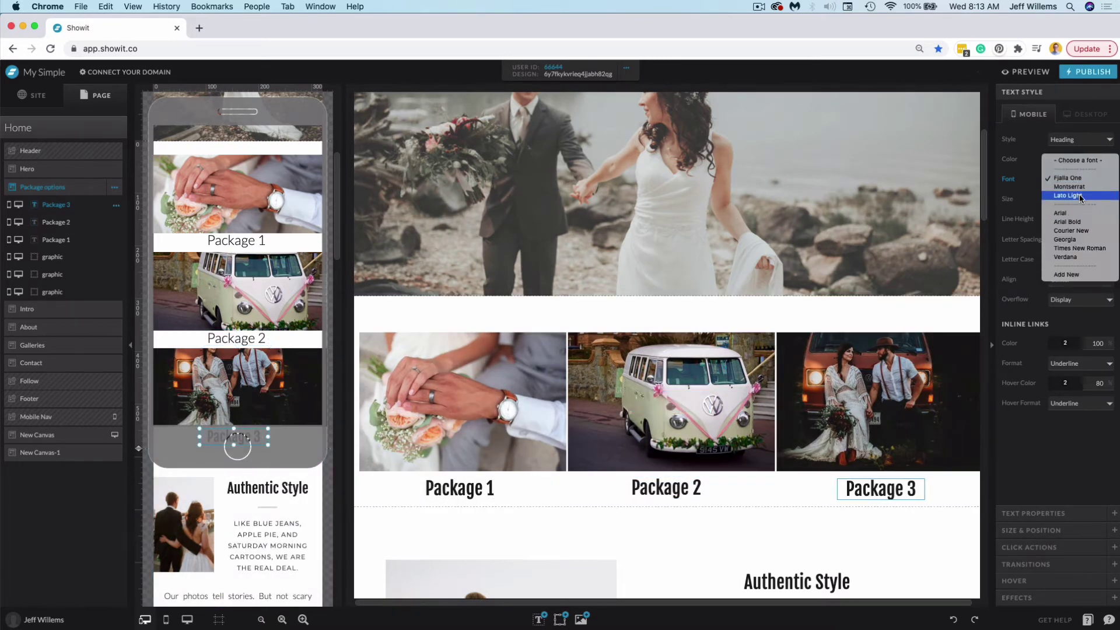
{"action": "left_click", "coordinate": [1078, 196]}
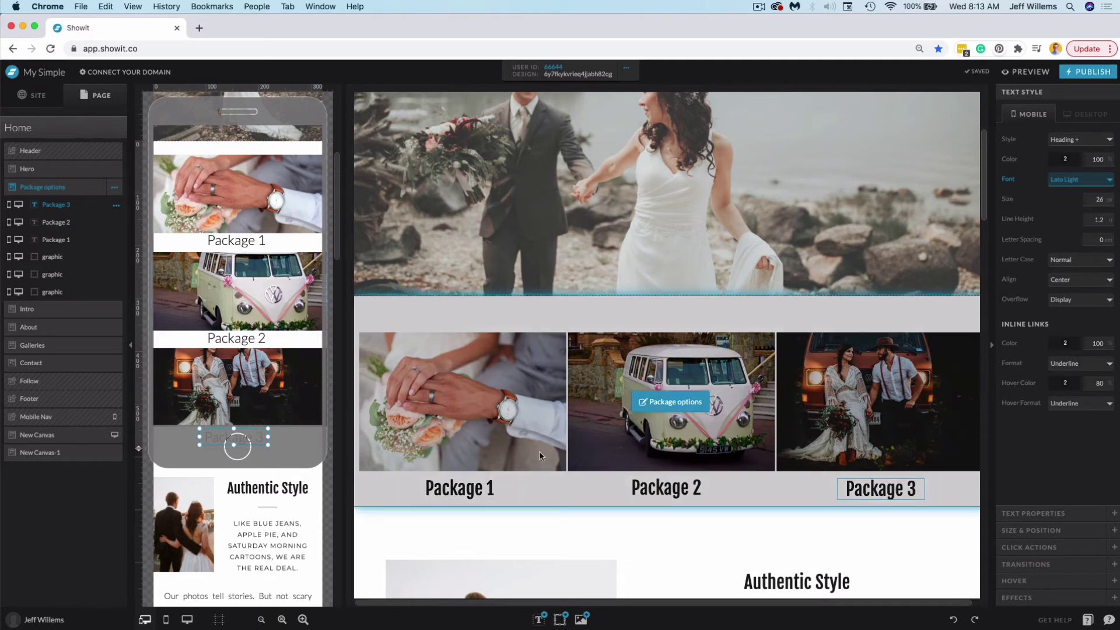
On desktop, drag the Package options canvas's bottom edge down to raise its height from 400 to 717 px.
{"action": "left_click", "coordinate": [510, 490]}
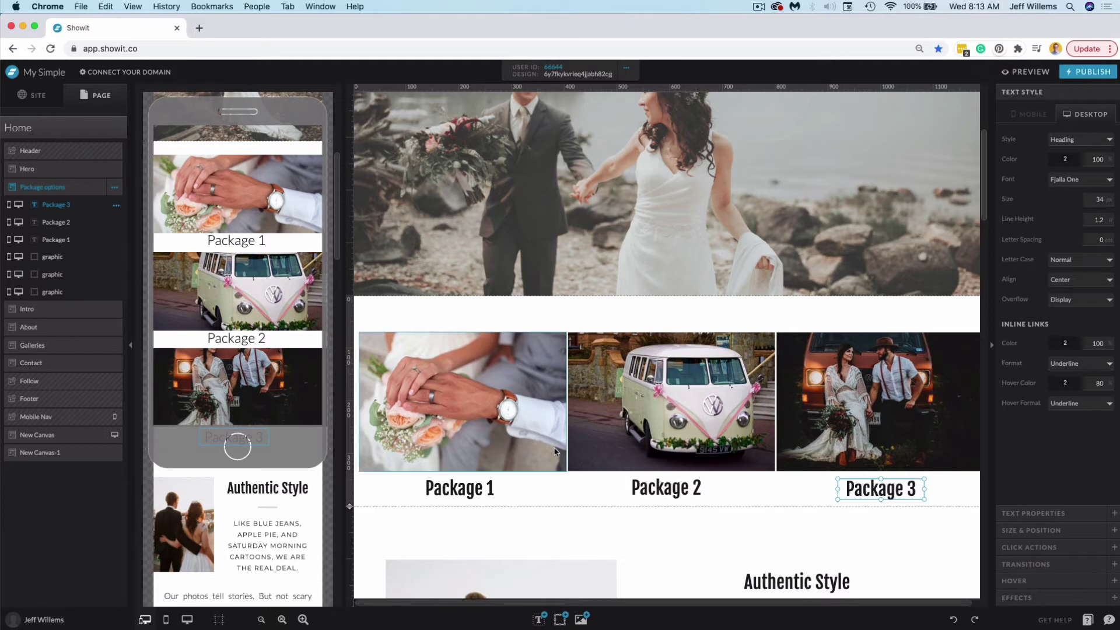
{"action": "scroll", "coordinate": [575, 475], "scroll_direction": "down", "scroll_amount": 5}
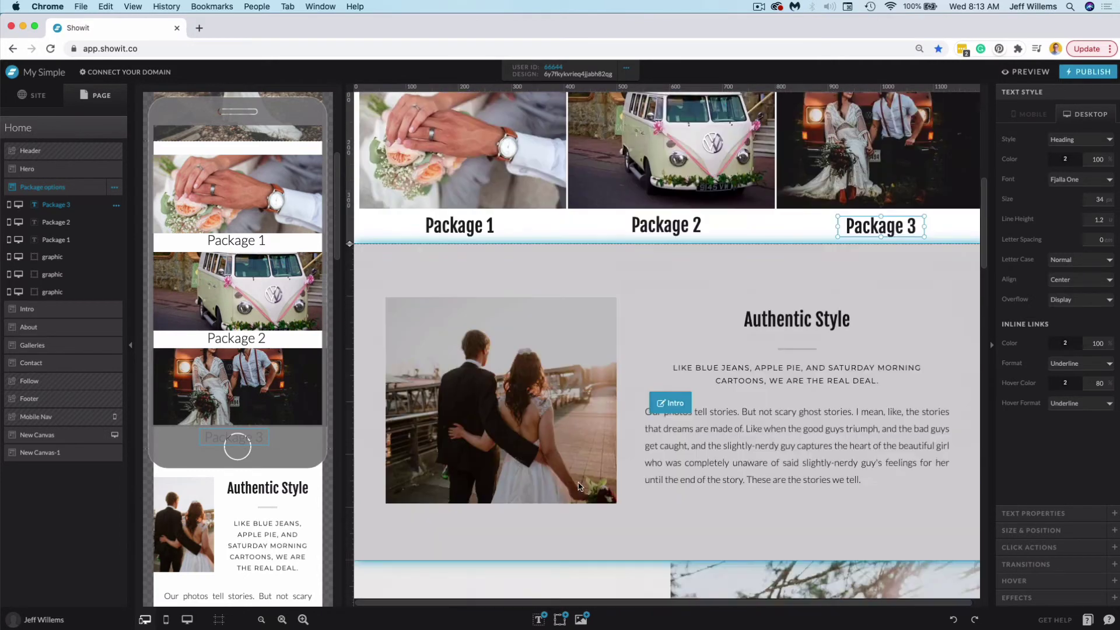
{"action": "scroll", "coordinate": [579, 485], "scroll_direction": "up", "scroll_amount": 2}
{"action": "left_click", "coordinate": [352, 345]}
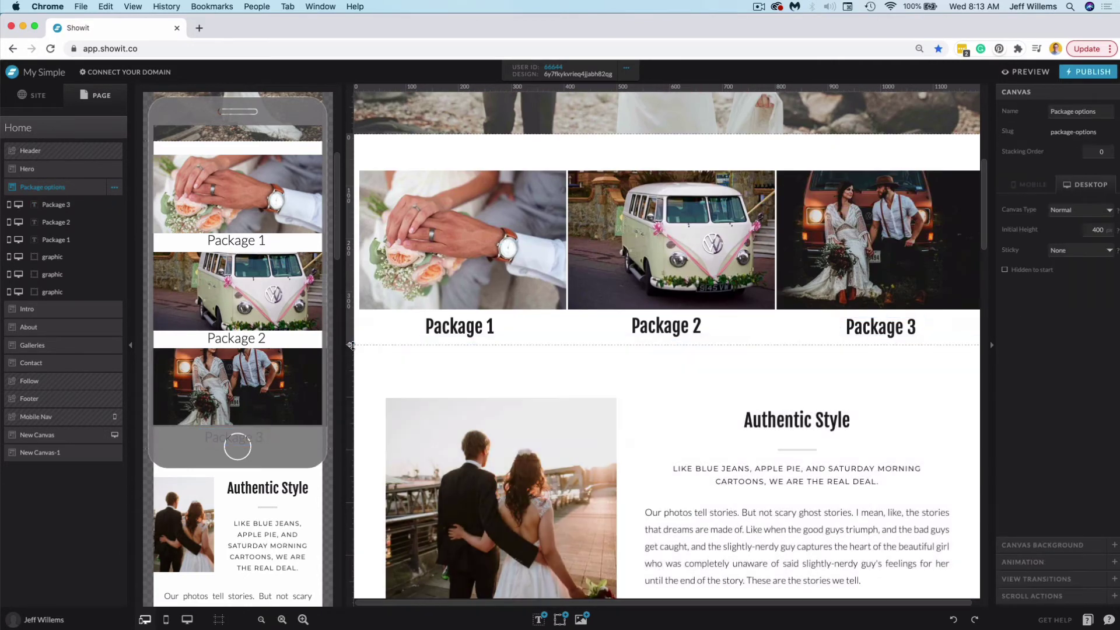
{"action": "left_click_drag", "start_coordinate": [351, 345], "coordinate": [353, 513]}
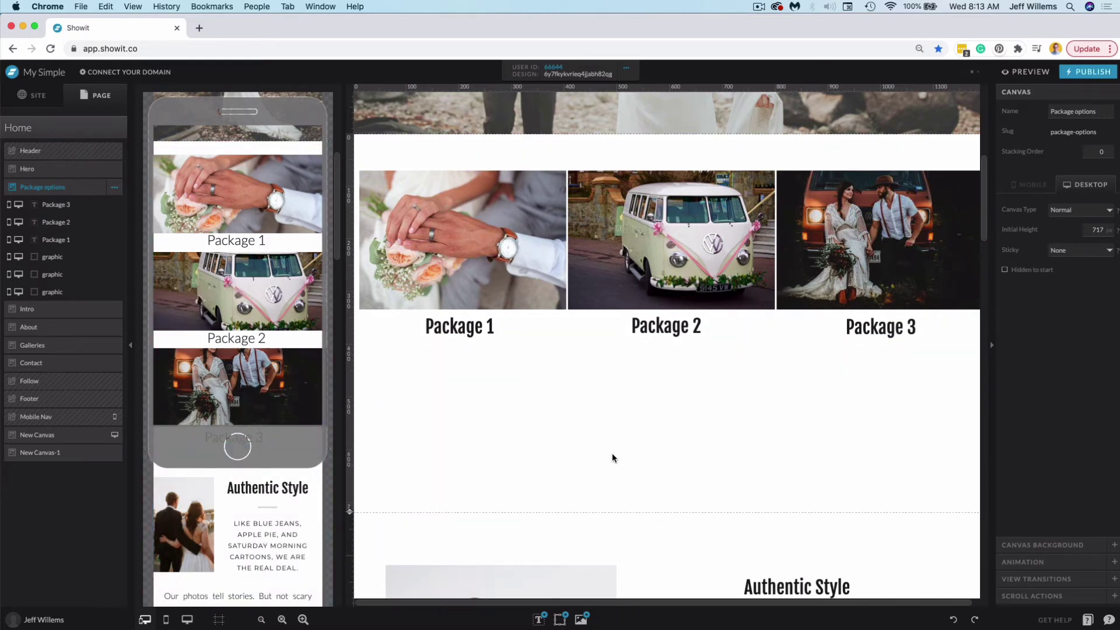
Add the cindy-baffour photo of the couple in a car from My Files to the page.
{"action": "scroll", "coordinate": [354, 495], "scroll_direction": "down", "scroll_amount": 1}
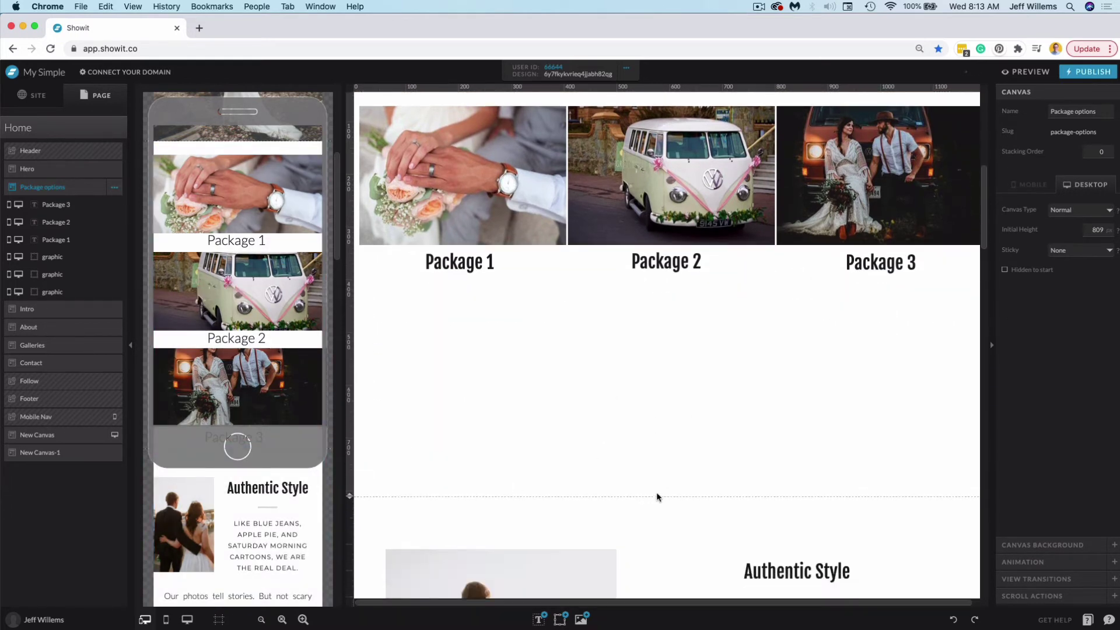
{"action": "left_click", "coordinate": [580, 621]}
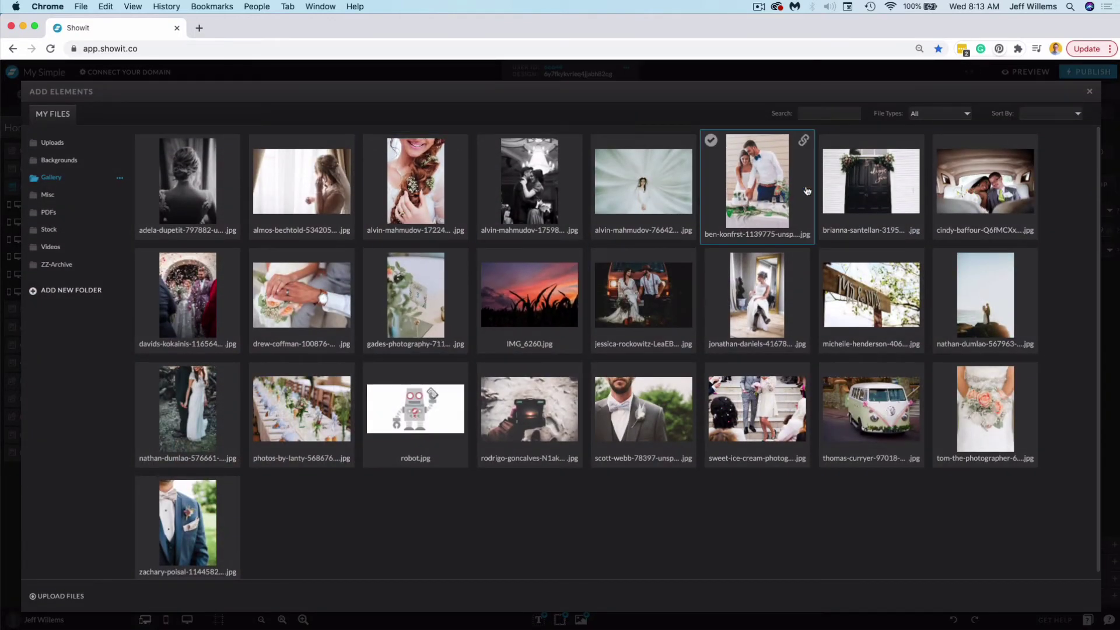
{"action": "left_click", "coordinate": [943, 144]}
{"action": "left_click", "coordinate": [1064, 596]}
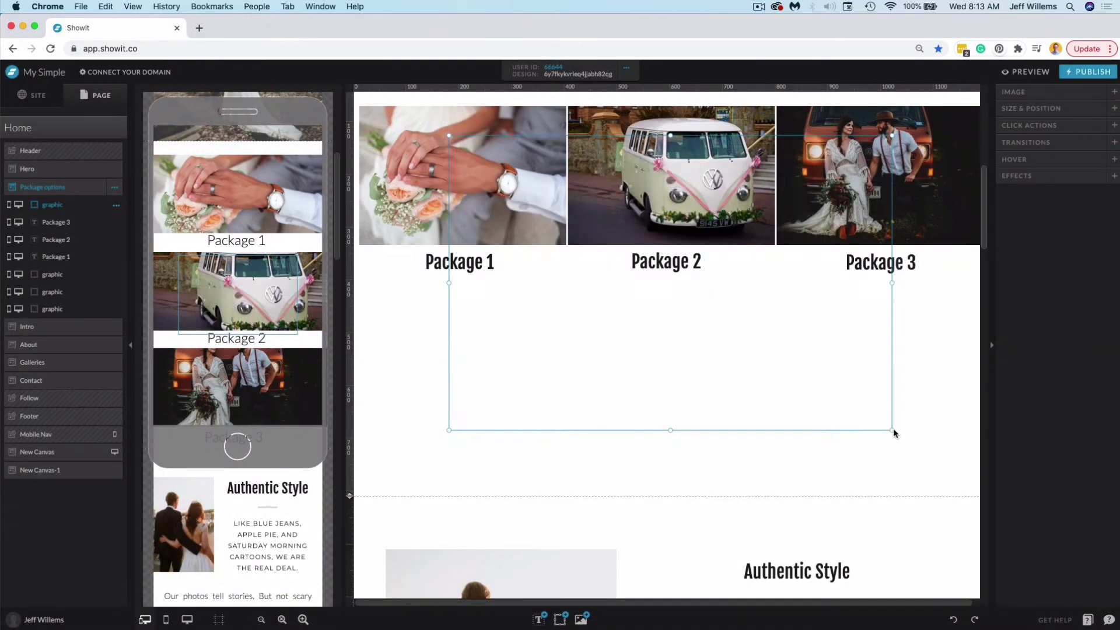
Shrink the car photo and centre it below the Package titles.
{"action": "left_click_drag", "start_coordinate": [892, 433], "coordinate": [759, 324]}
{"action": "left_click_drag", "start_coordinate": [605, 233], "coordinate": [641, 395]}
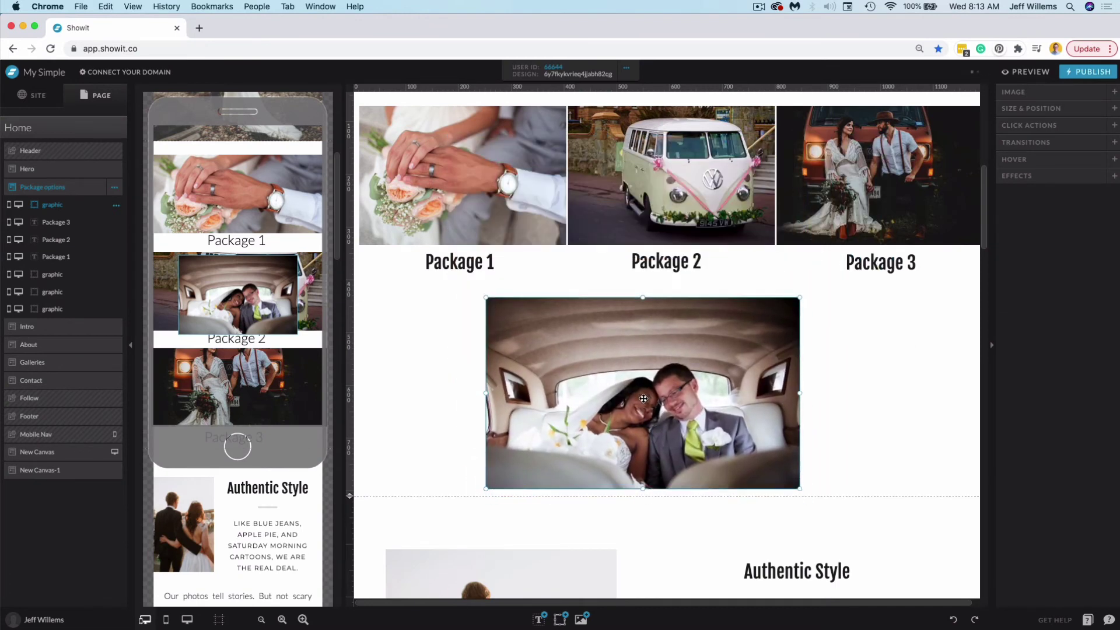
{"action": "left_click_drag", "start_coordinate": [349, 496], "coordinate": [349, 512]}
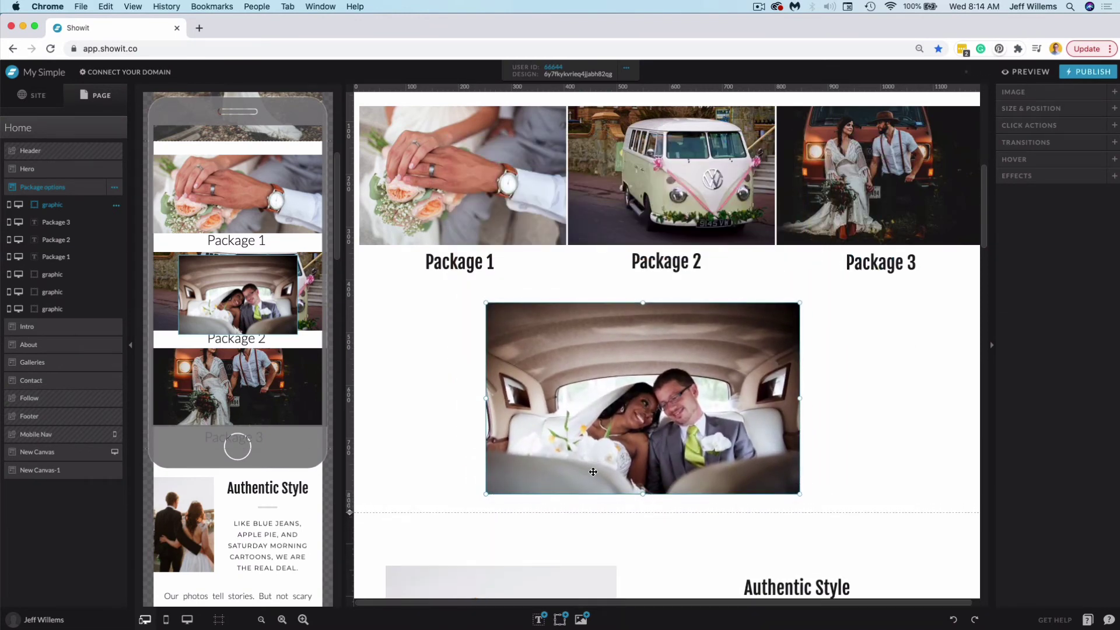
Add an Icon element and change it to a right-pointing chevron arrow.
{"action": "left_click", "coordinate": [560, 619]}
{"action": "left_click", "coordinate": [548, 558]}
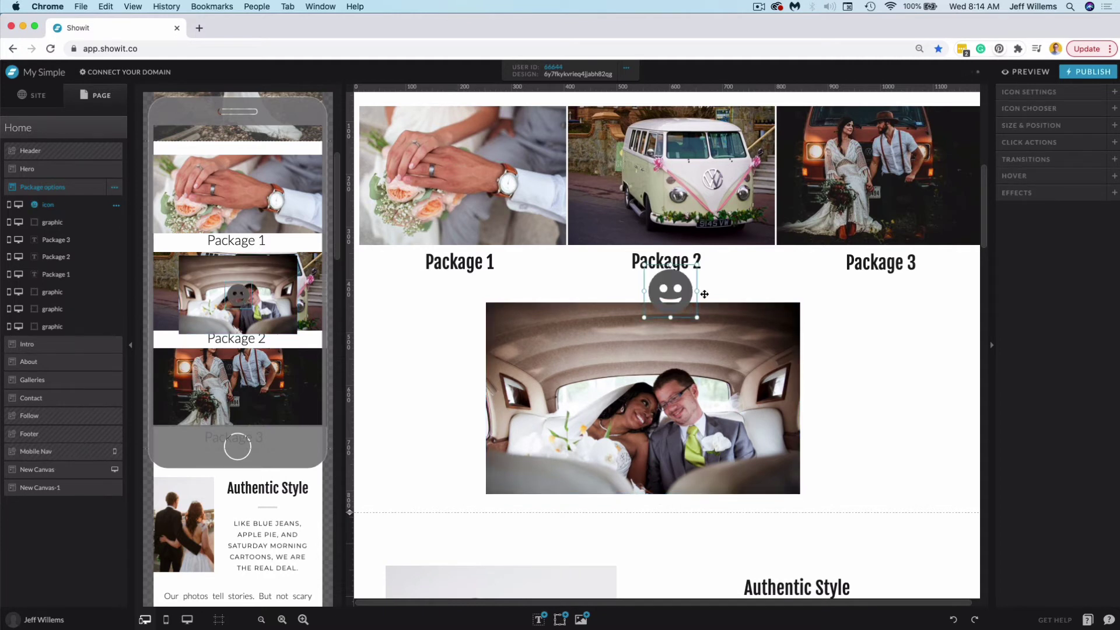
{"action": "left_click", "coordinate": [1028, 93]}
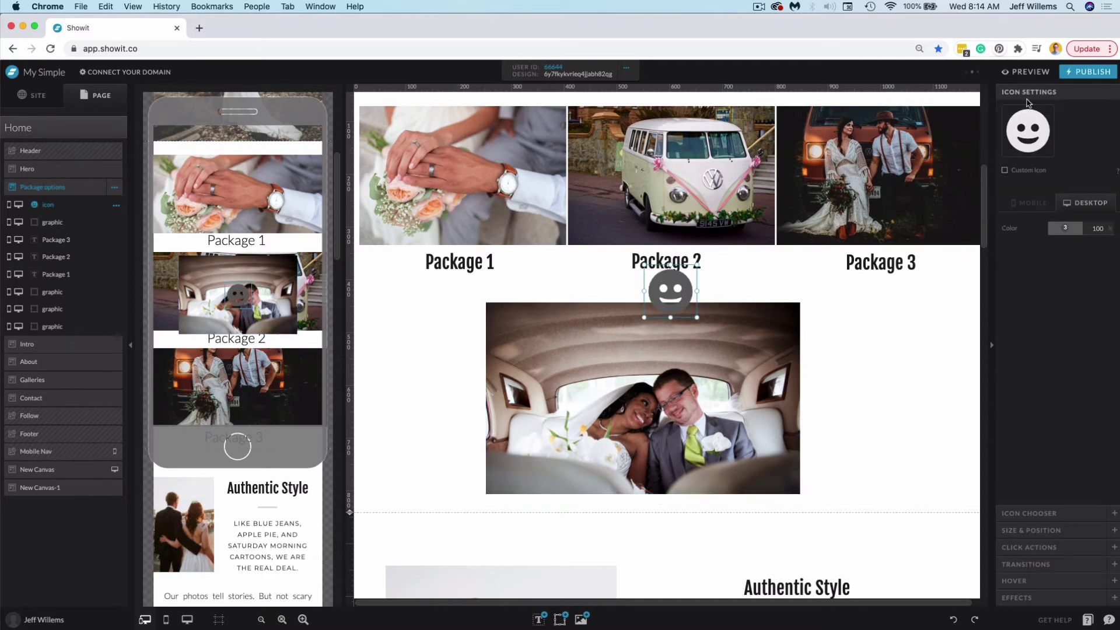
{"action": "left_click", "coordinate": [1036, 513]}
{"action": "left_click", "coordinate": [1094, 339]}
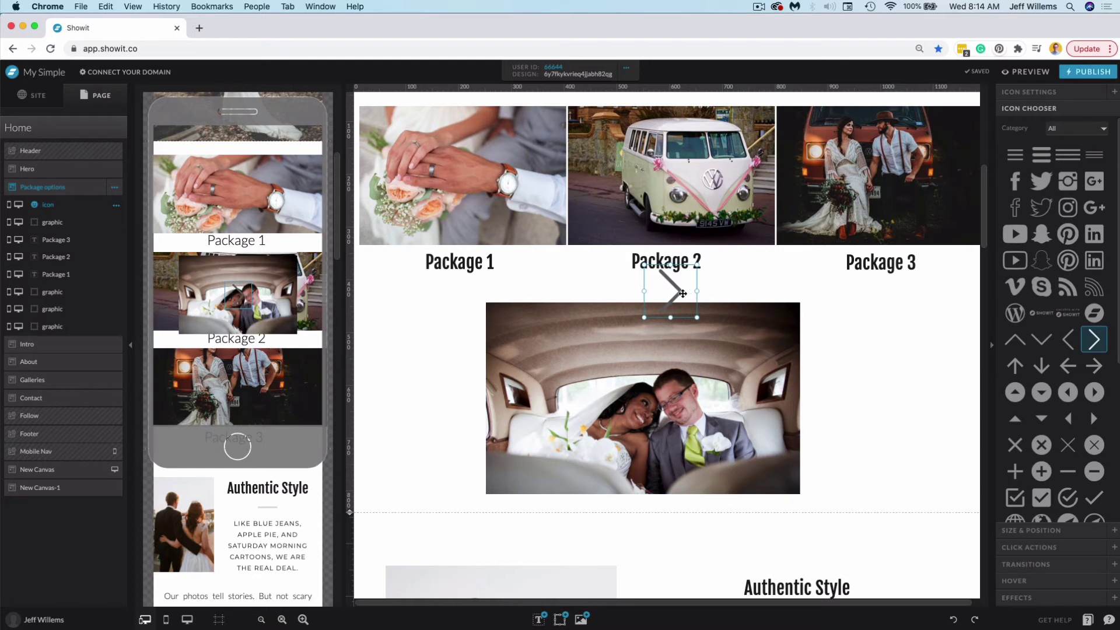
Place the arrow at the photo's right side and a duplicate at its left side.
{"action": "left_click_drag", "start_coordinate": [678, 281], "coordinate": [856, 382]}
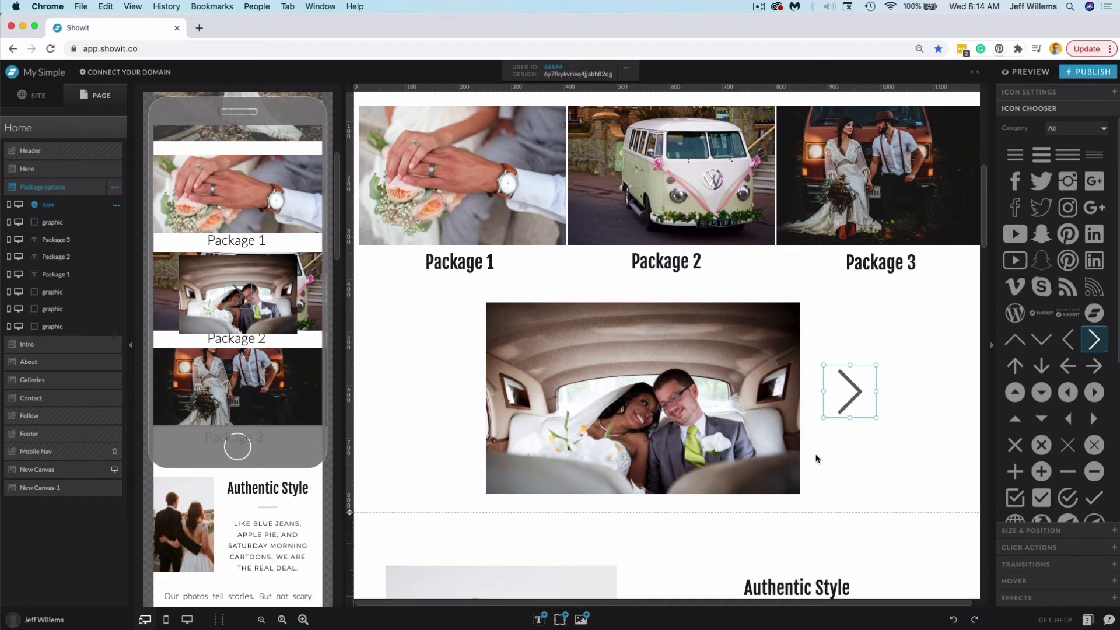
{"action": "key", "text": "super+d"}
{"action": "left_click_drag", "start_coordinate": [857, 379], "coordinate": [368, 458]}
{"action": "left_click", "coordinate": [369, 459]}
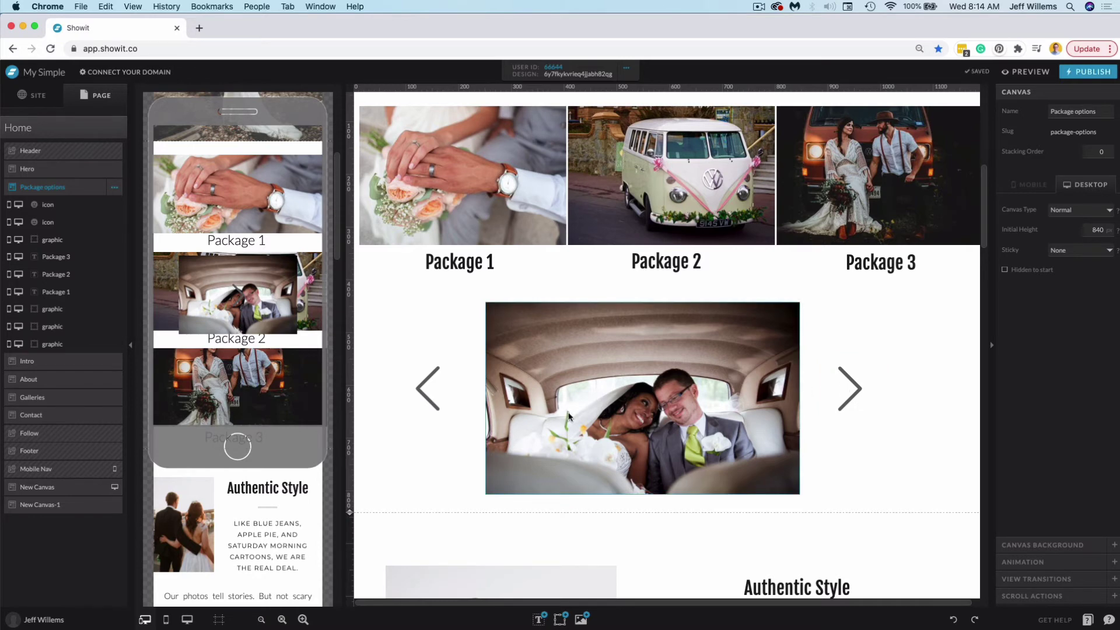
In the mobile layout, select the arrow icons stacked over the car photo.
{"action": "scroll", "coordinate": [156, 248], "scroll_direction": "down", "scroll_amount": 5}
{"action": "left_click", "coordinate": [160, 226]}
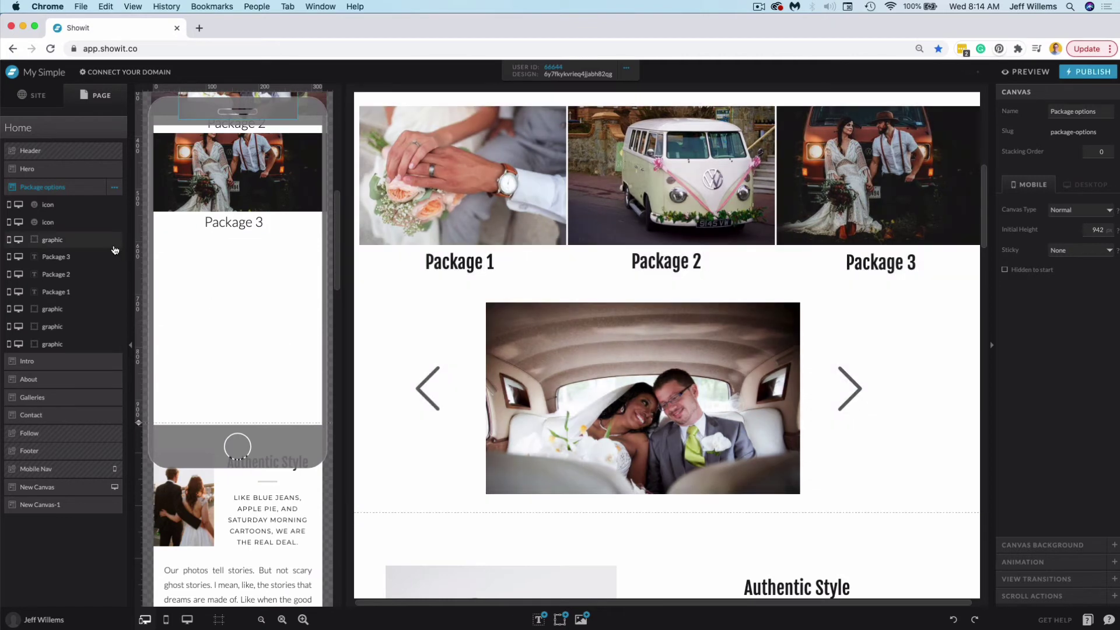
{"action": "left_click", "coordinate": [71, 204]}
{"action": "left_click", "coordinate": [71, 239], "text": "shift"}
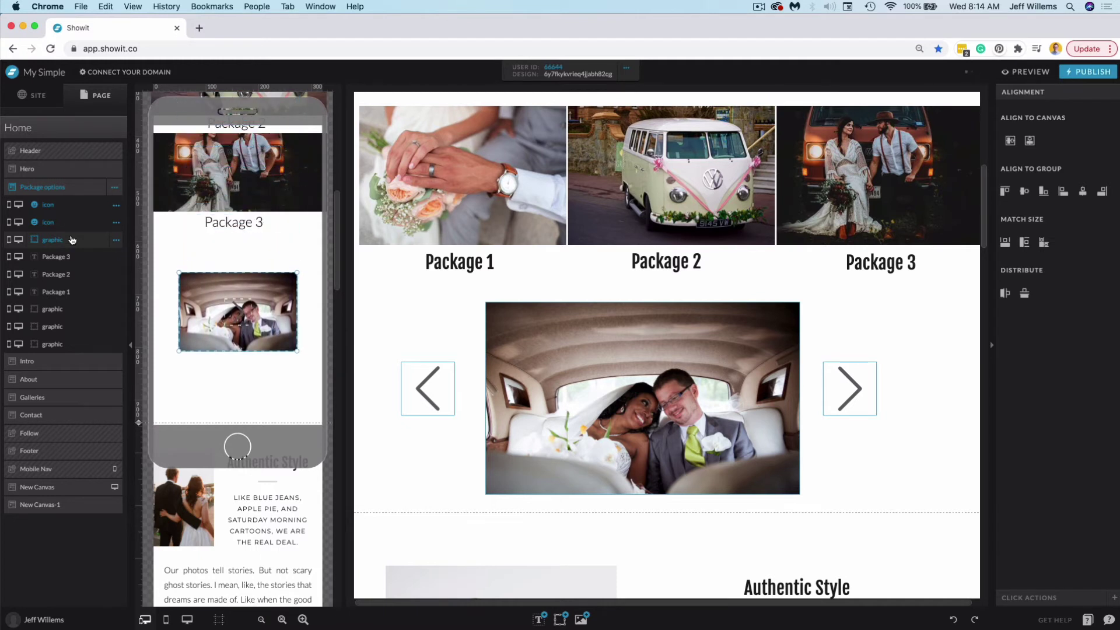
{"action": "left_click", "coordinate": [271, 396]}
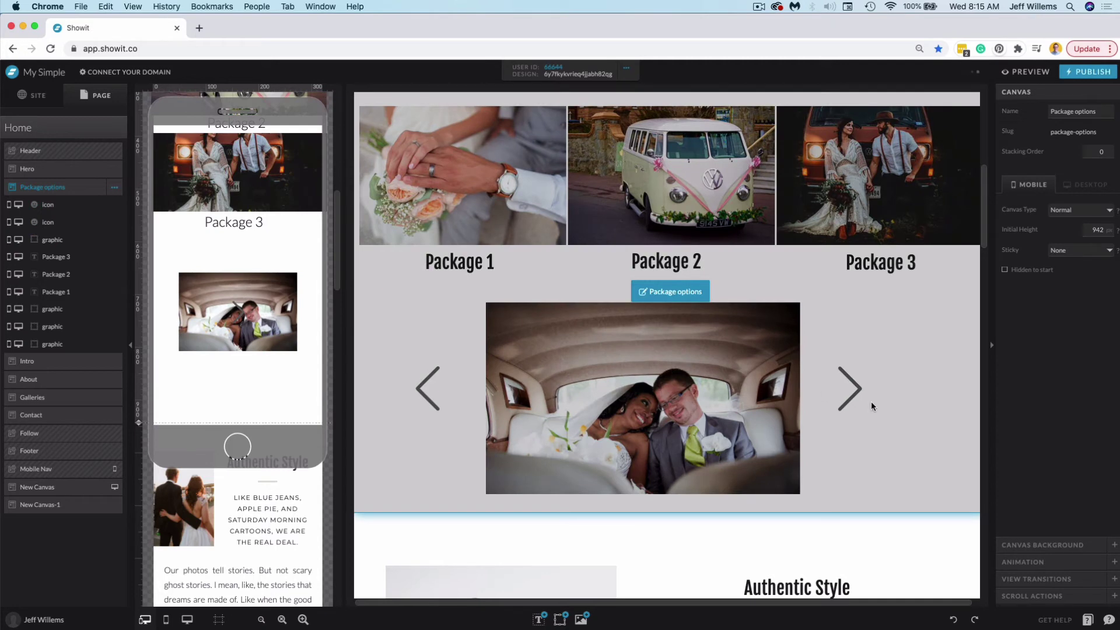
{"action": "left_click", "coordinate": [860, 390]}
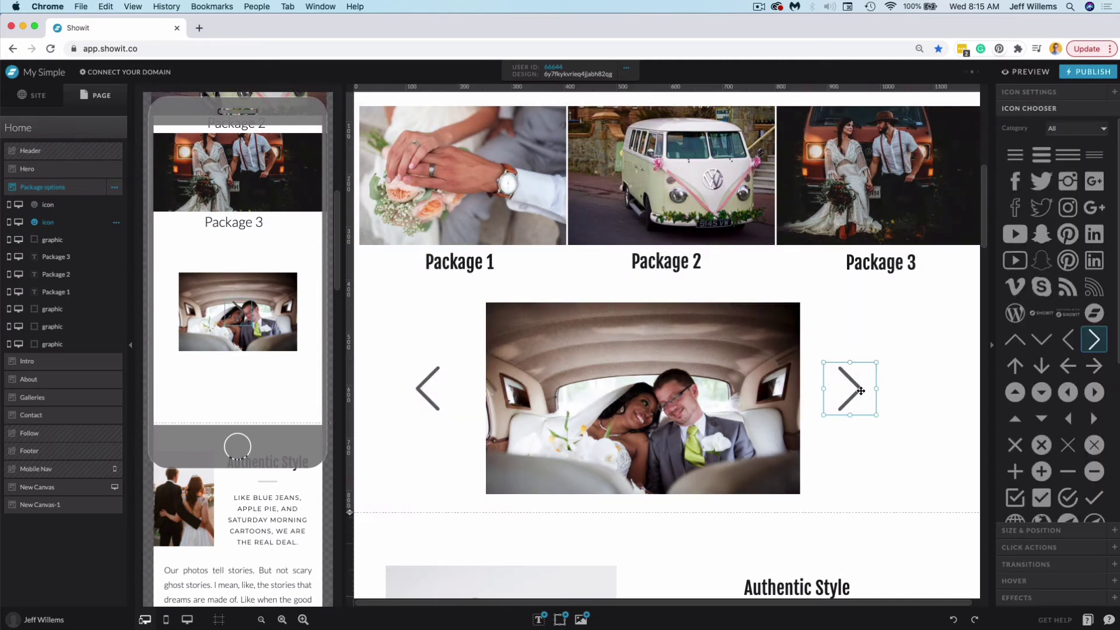
Move the mobile arrows off the photo, placing > at its right edge and < at its left.
{"action": "left_click", "coordinate": [240, 327]}
{"action": "left_click_drag", "start_coordinate": [238, 318], "coordinate": [211, 374]}
{"action": "left_click", "coordinate": [244, 315]}
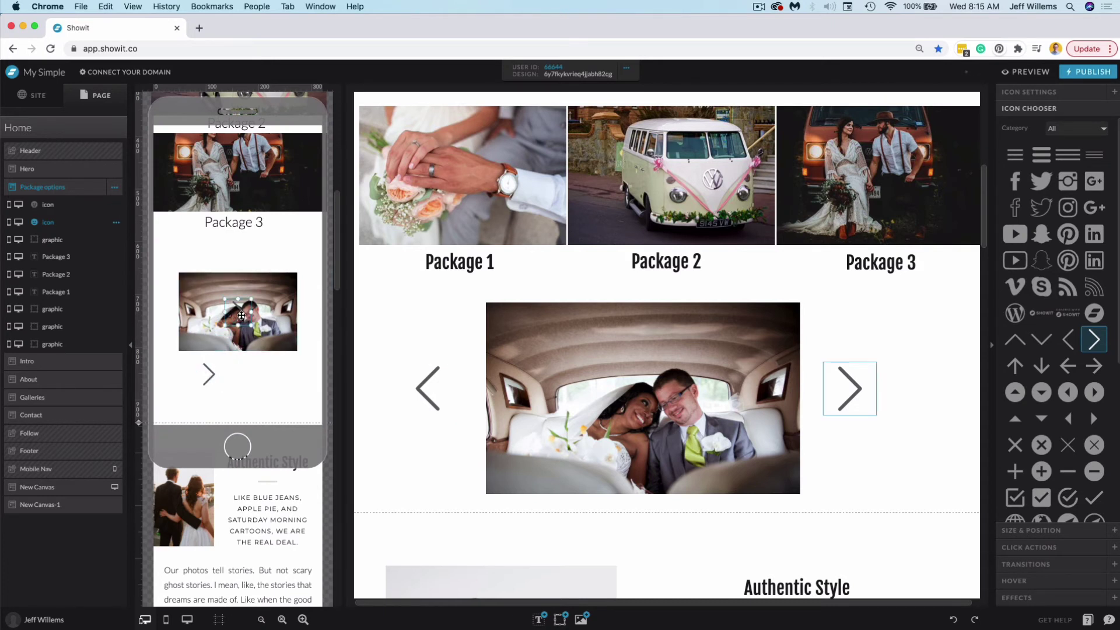
{"action": "left_click_drag", "start_coordinate": [243, 315], "coordinate": [165, 345]}
{"action": "left_click_drag", "start_coordinate": [210, 374], "coordinate": [312, 314]}
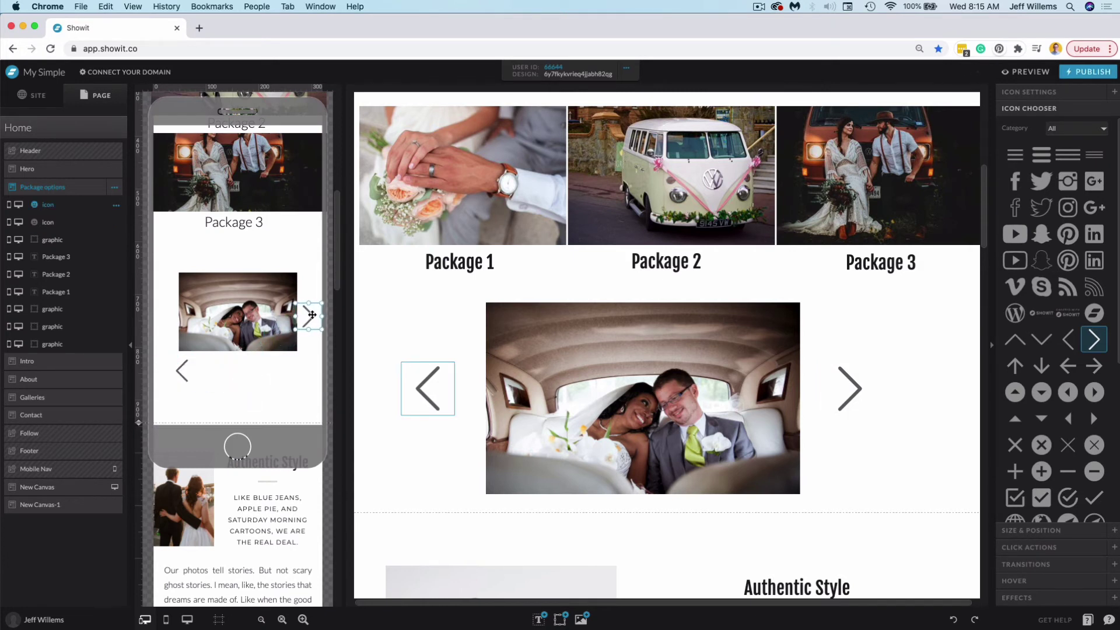
{"action": "left_click_drag", "start_coordinate": [186, 371], "coordinate": [171, 314]}
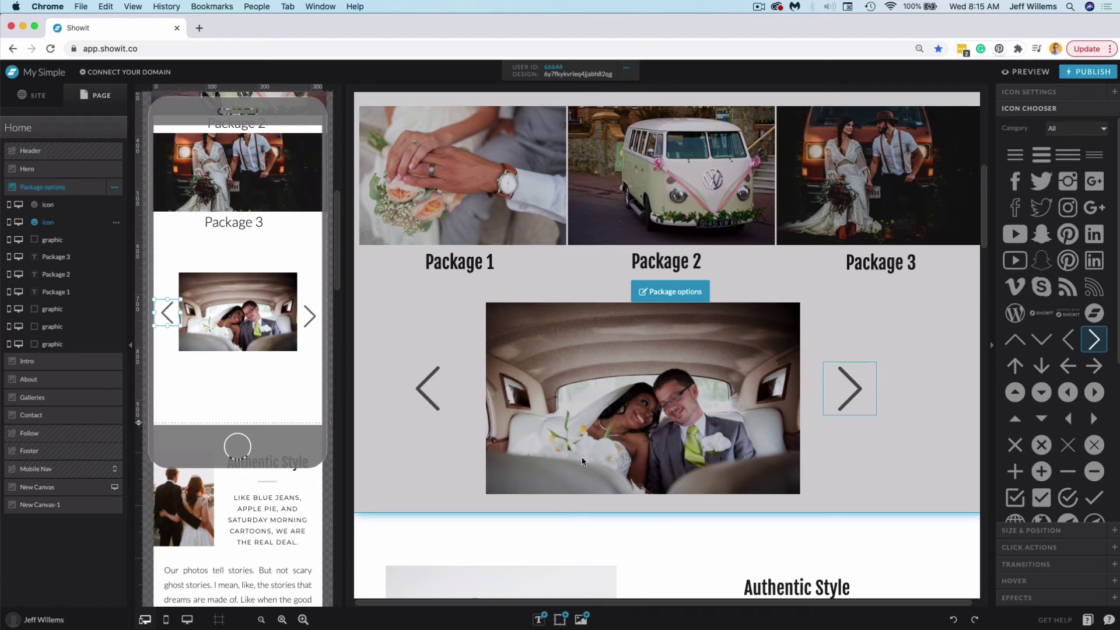
Give the arrow icon a Gallery click action targeting Gallery 1 with action Next.
{"action": "left_click", "coordinate": [311, 318]}
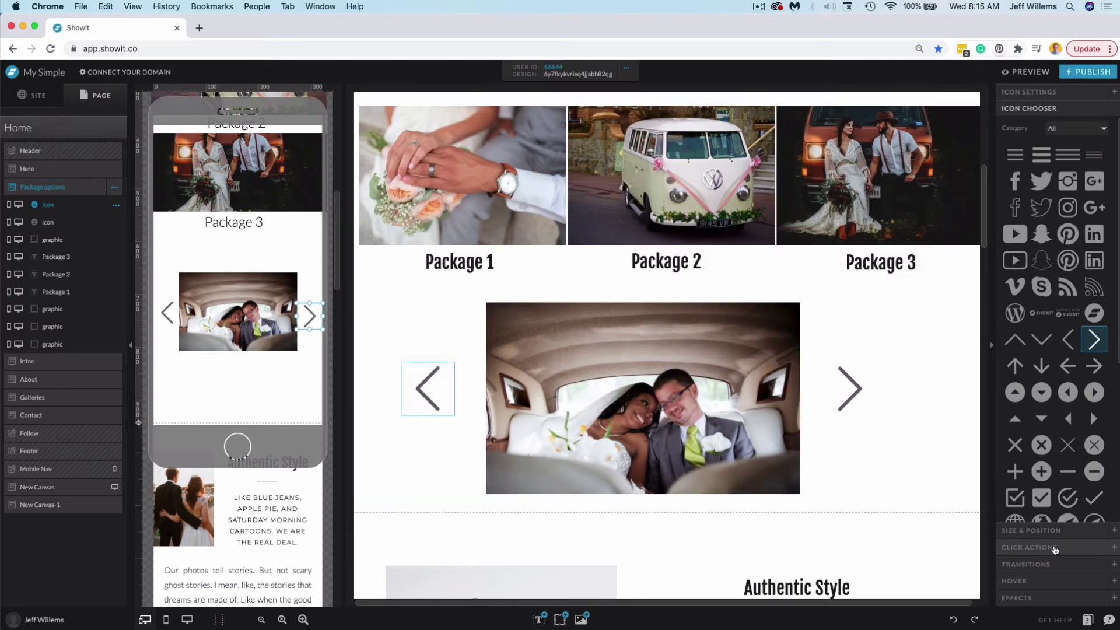
{"action": "left_click", "coordinate": [1055, 548]}
{"action": "left_click", "coordinate": [1057, 244]}
{"action": "left_click", "coordinate": [1069, 267]}
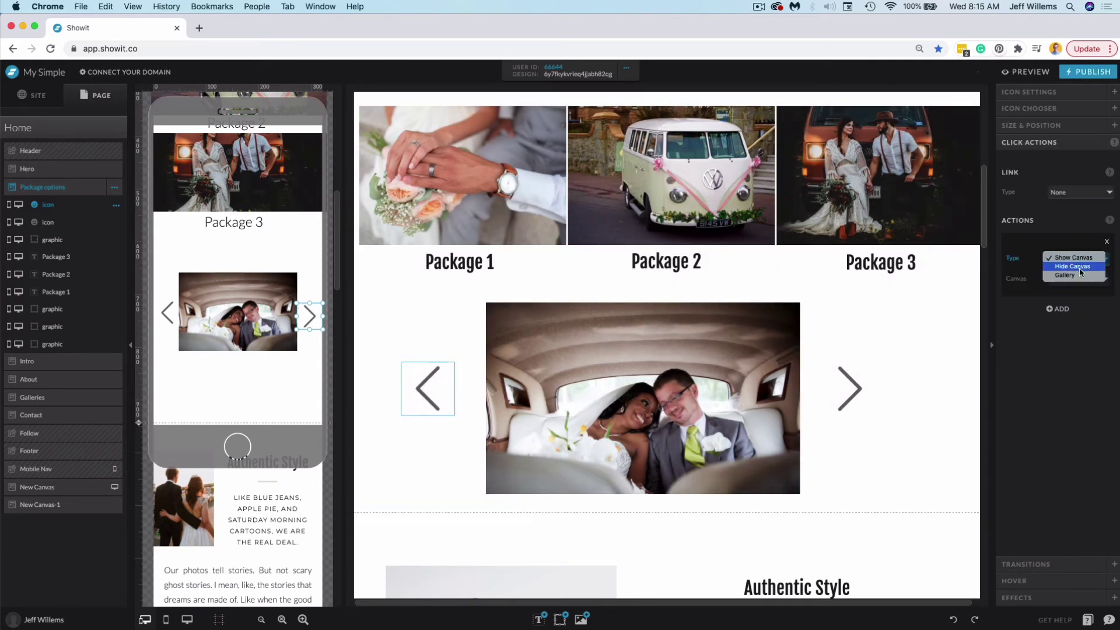
{"action": "left_click", "coordinate": [1078, 274]}
{"action": "left_click", "coordinate": [1083, 298]}
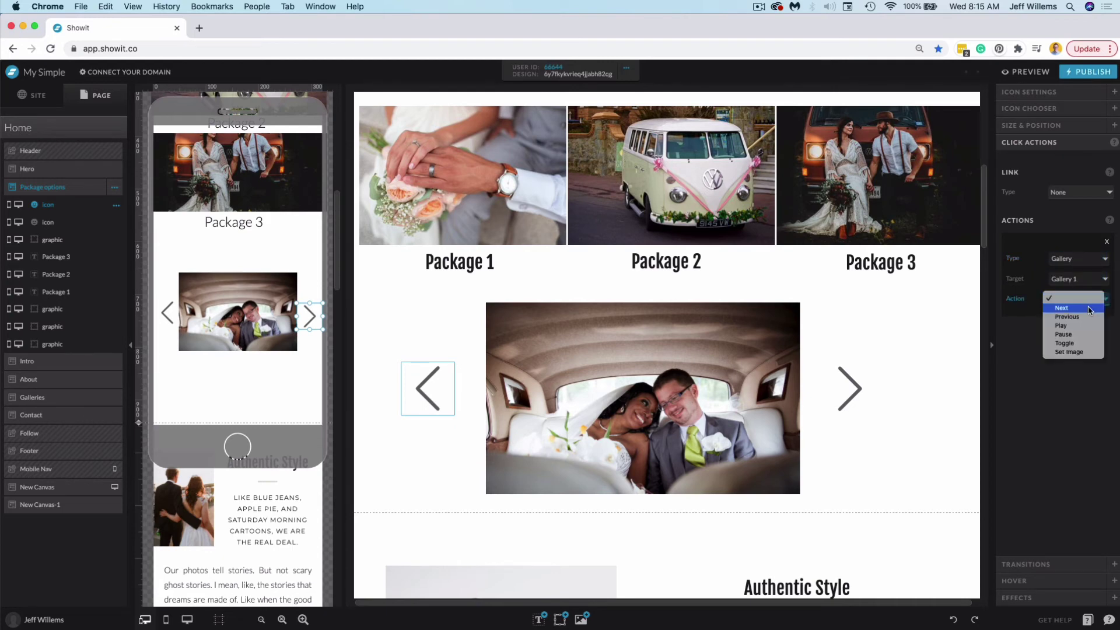
{"action": "left_click", "coordinate": [1080, 308]}
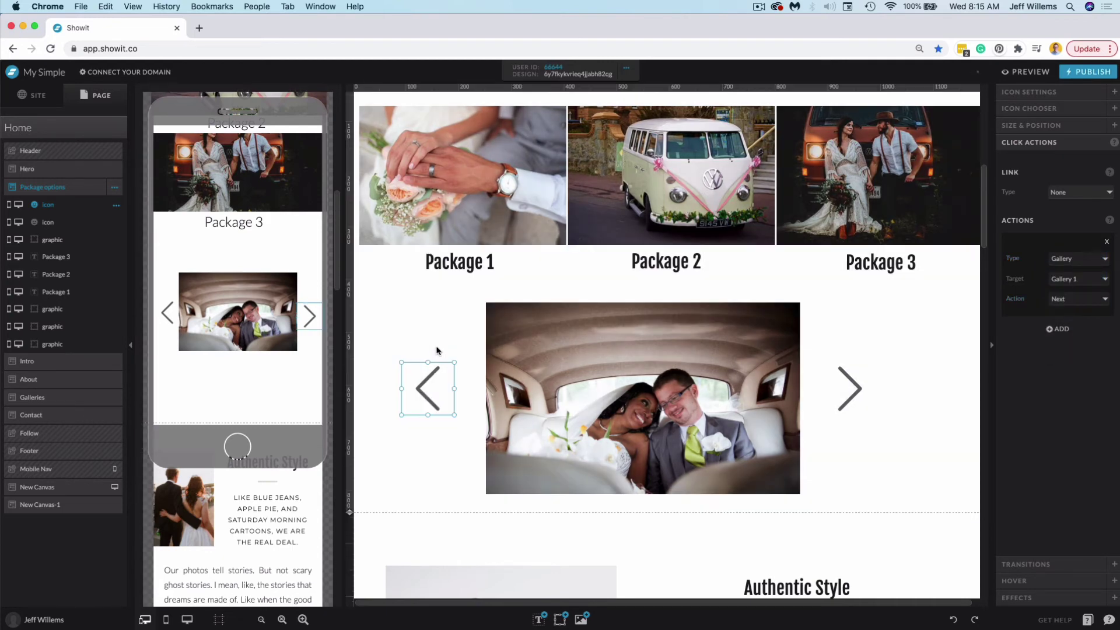
{"action": "left_click", "coordinate": [438, 352]}
Swap the mobile arrows' sides and rotate one so each points outward beside the photo.
{"action": "left_click", "coordinate": [165, 314]}
{"action": "left_click_drag", "start_coordinate": [165, 314], "coordinate": [301, 377]}
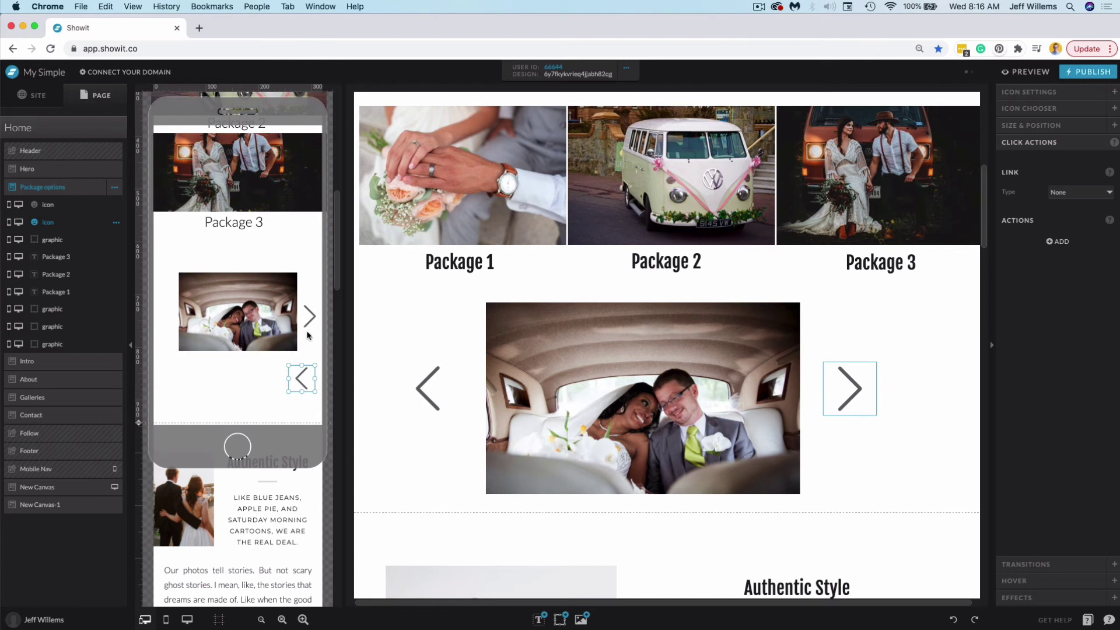
{"action": "left_click_drag", "start_coordinate": [309, 316], "coordinate": [167, 319]}
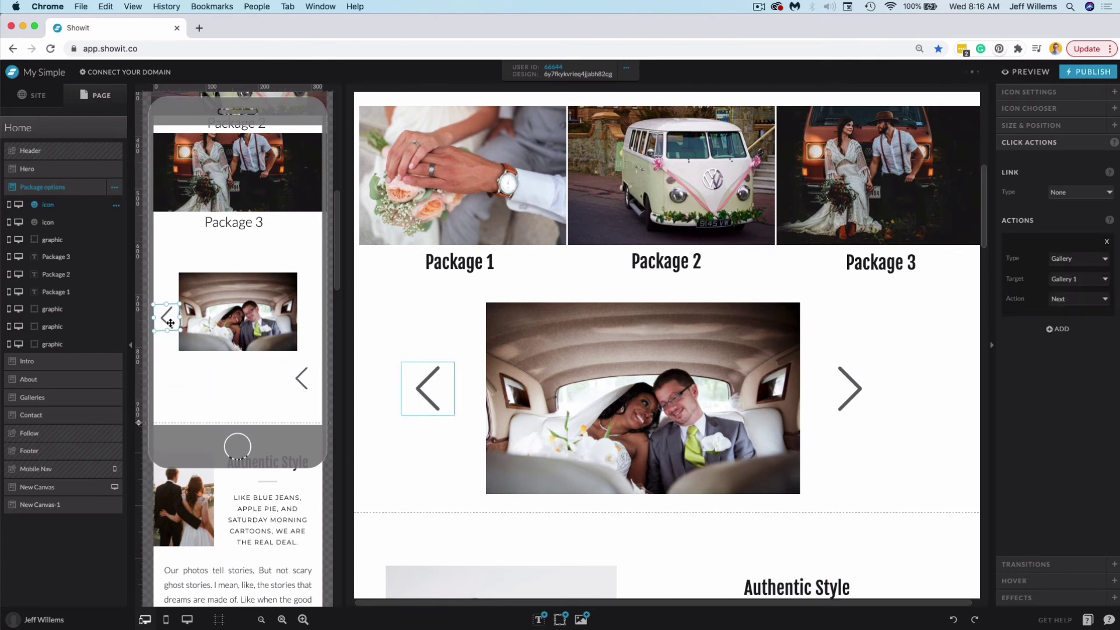
{"action": "left_click", "coordinate": [298, 373]}
{"action": "left_click_drag", "start_coordinate": [318, 360], "coordinate": [305, 324]}
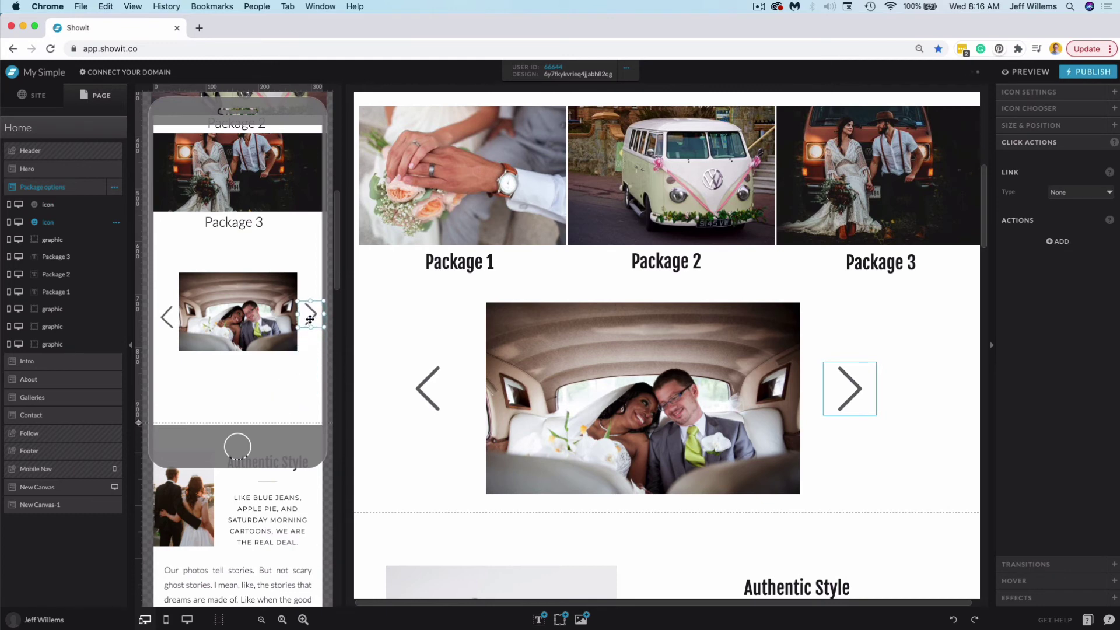
Give the right-pointing arrow a Gallery click action: Gallery 1, Next.
{"action": "left_click", "coordinate": [1057, 241]}
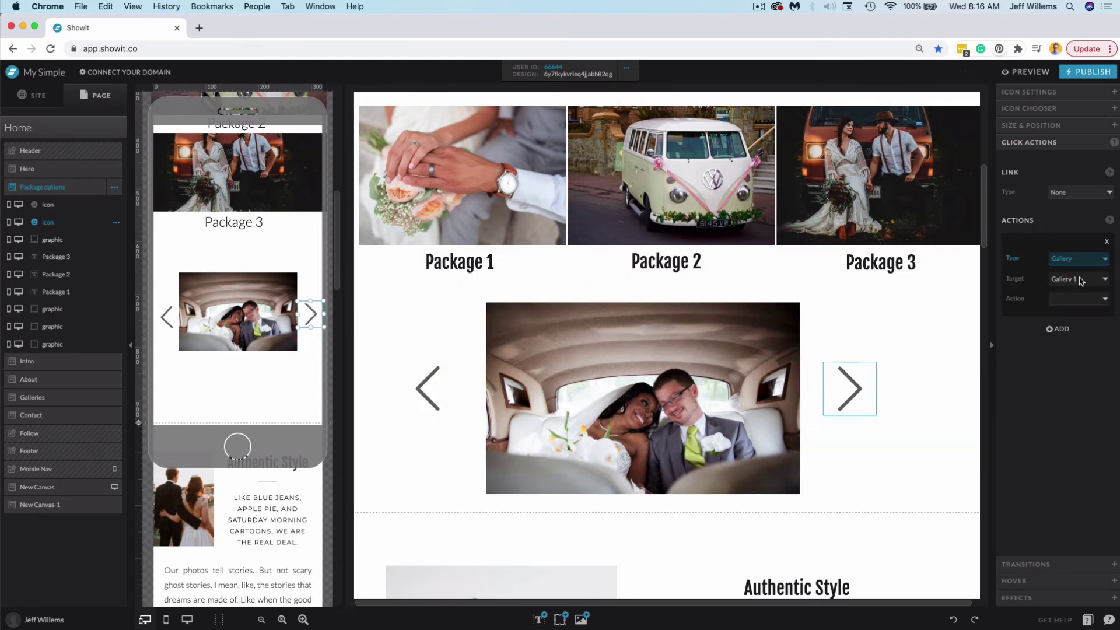
{"action": "left_click", "coordinate": [1083, 298]}
{"action": "left_click", "coordinate": [1083, 308]}
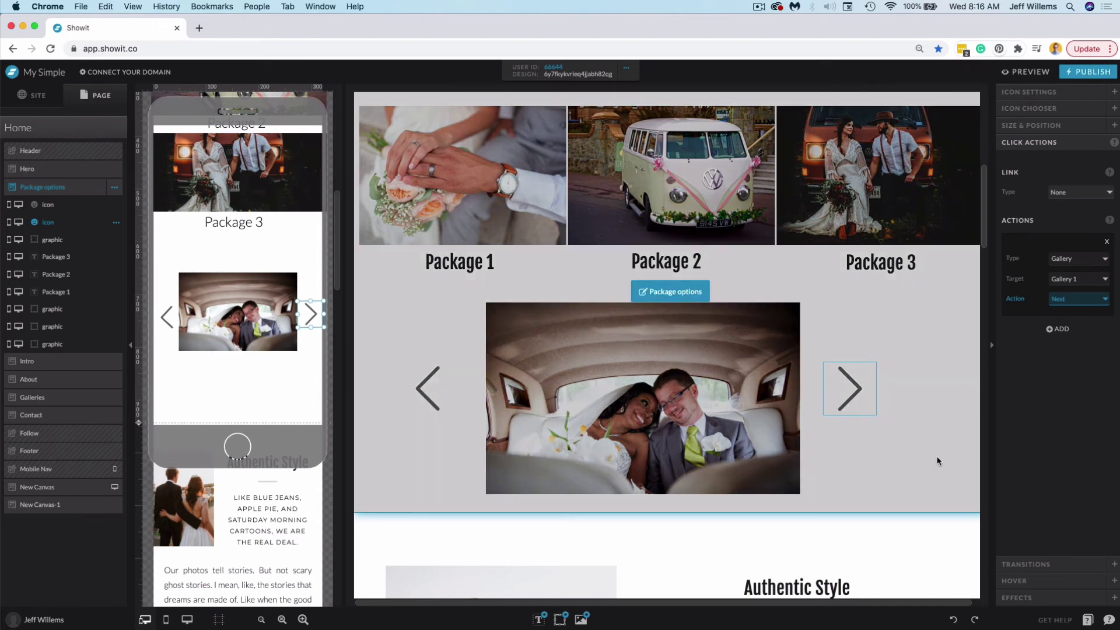
{"action": "left_click", "coordinate": [938, 460]}
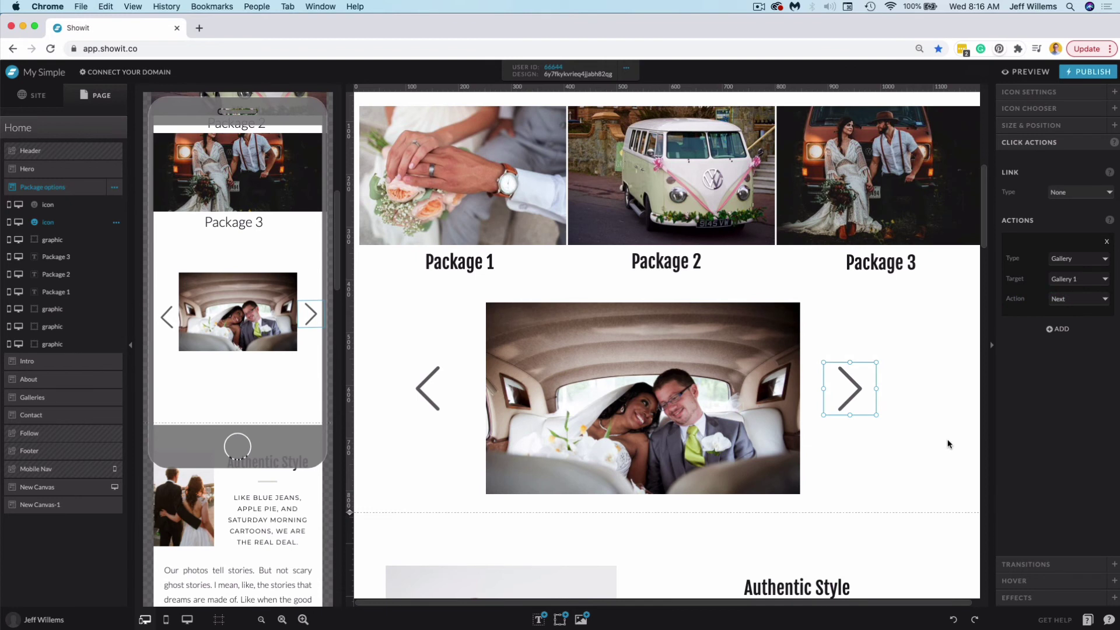
Set the desktop colour of both arrow icons to black (swatch 1).
{"action": "left_click", "coordinate": [1060, 94]}
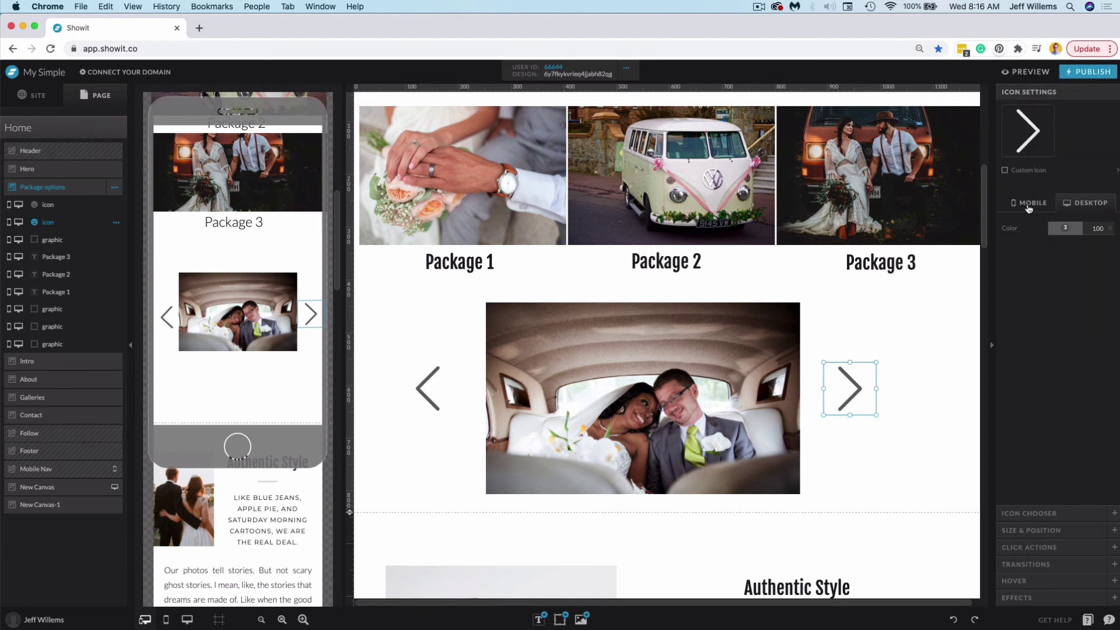
{"action": "left_click", "coordinate": [1064, 227]}
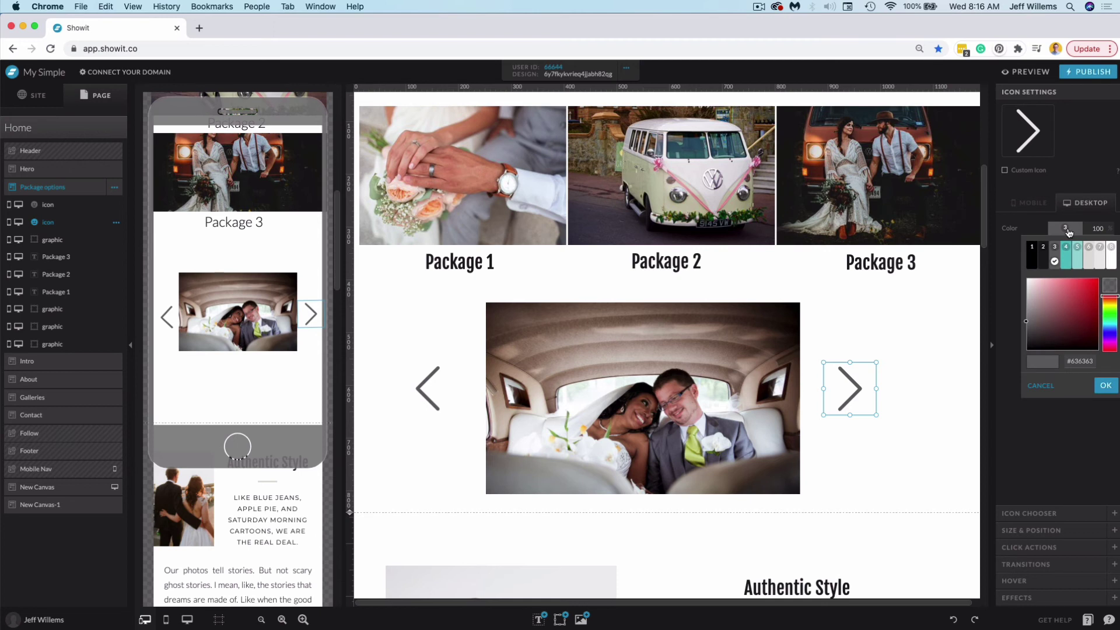
{"action": "left_click", "coordinate": [1036, 262]}
{"action": "left_click", "coordinate": [427, 388]}
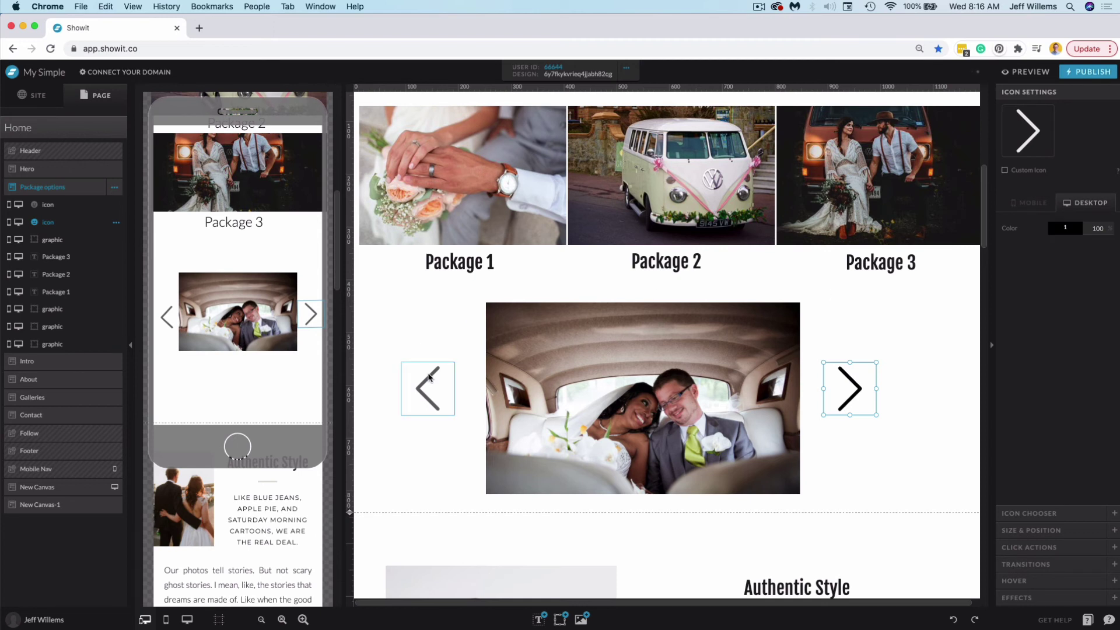
{"action": "left_click", "coordinate": [1065, 228]}
{"action": "left_click", "coordinate": [1029, 260]}
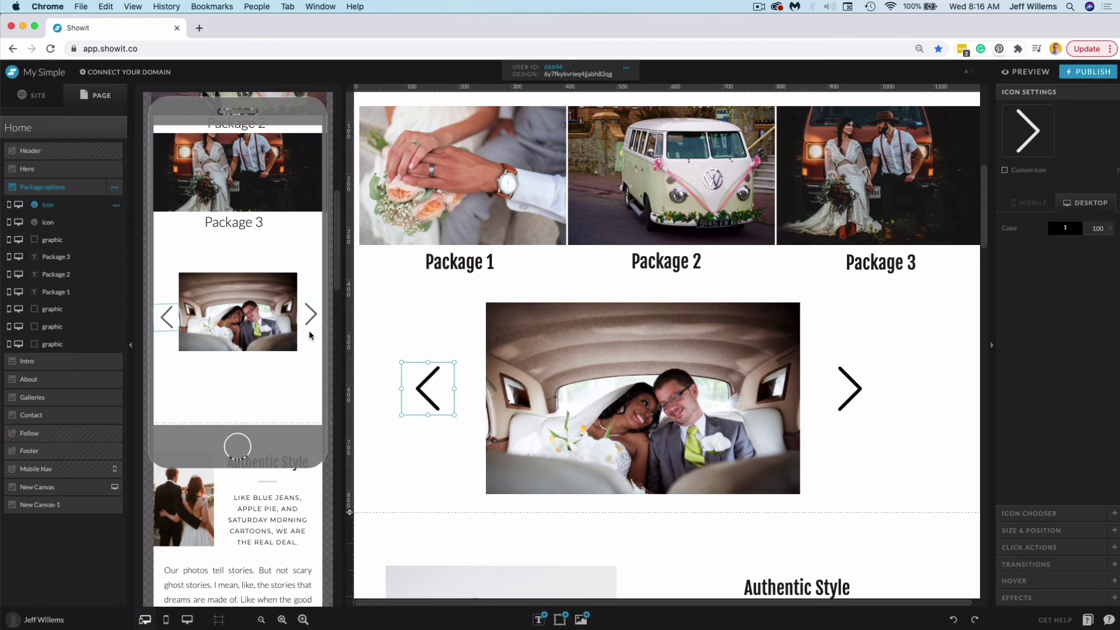
In mobile view, give the car photo an ellipse Rounded Corners effect, making it oval.
{"action": "left_click", "coordinate": [286, 370]}
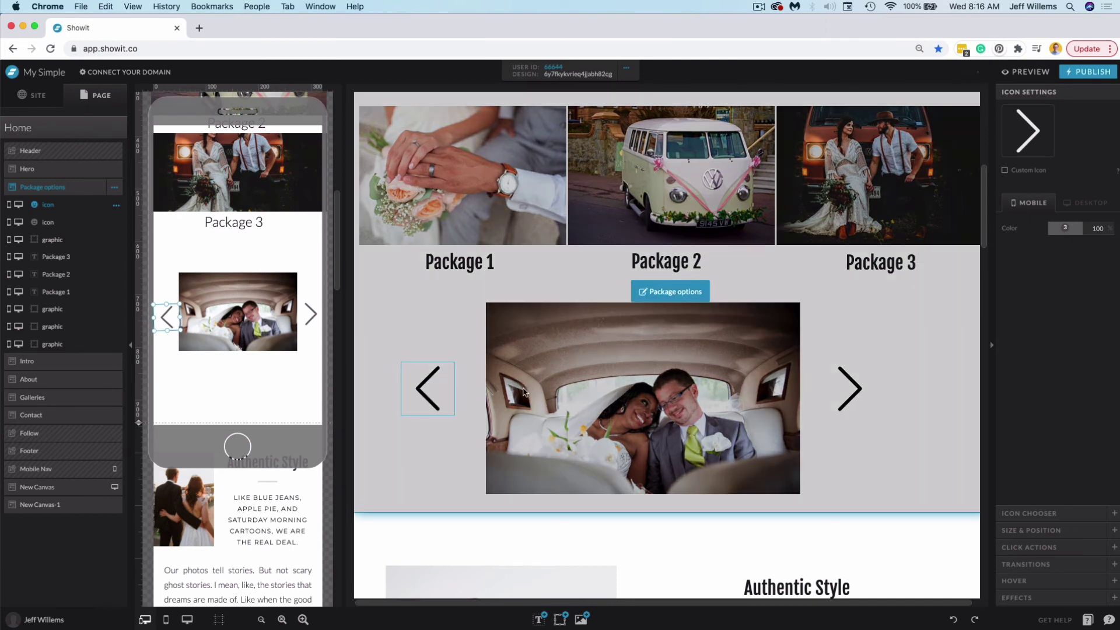
{"action": "left_click", "coordinate": [521, 356]}
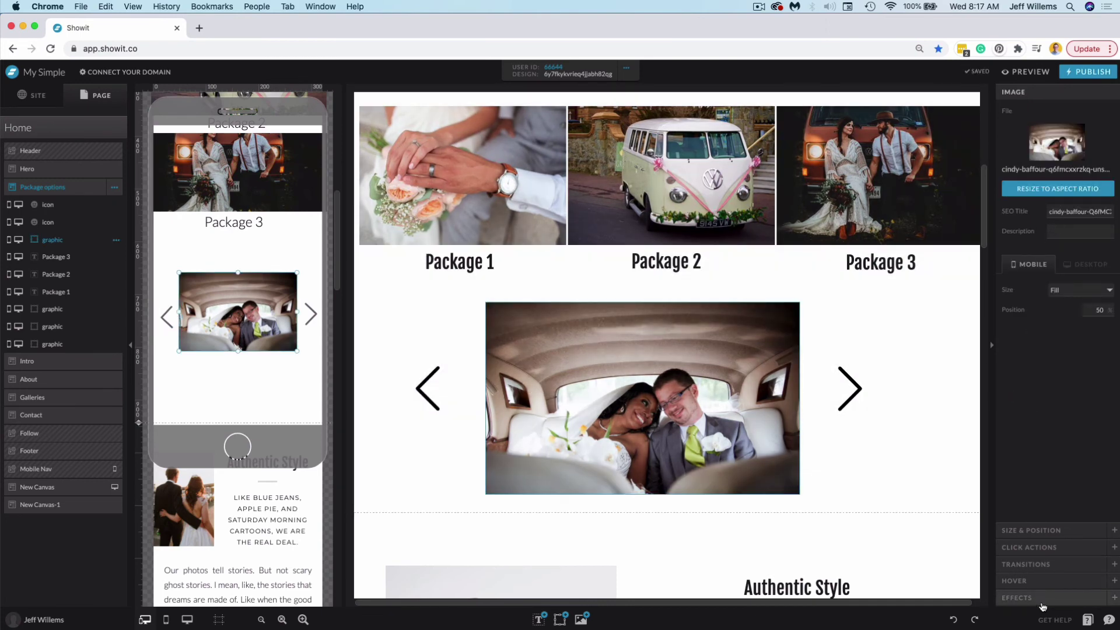
{"action": "left_click", "coordinate": [1042, 598]}
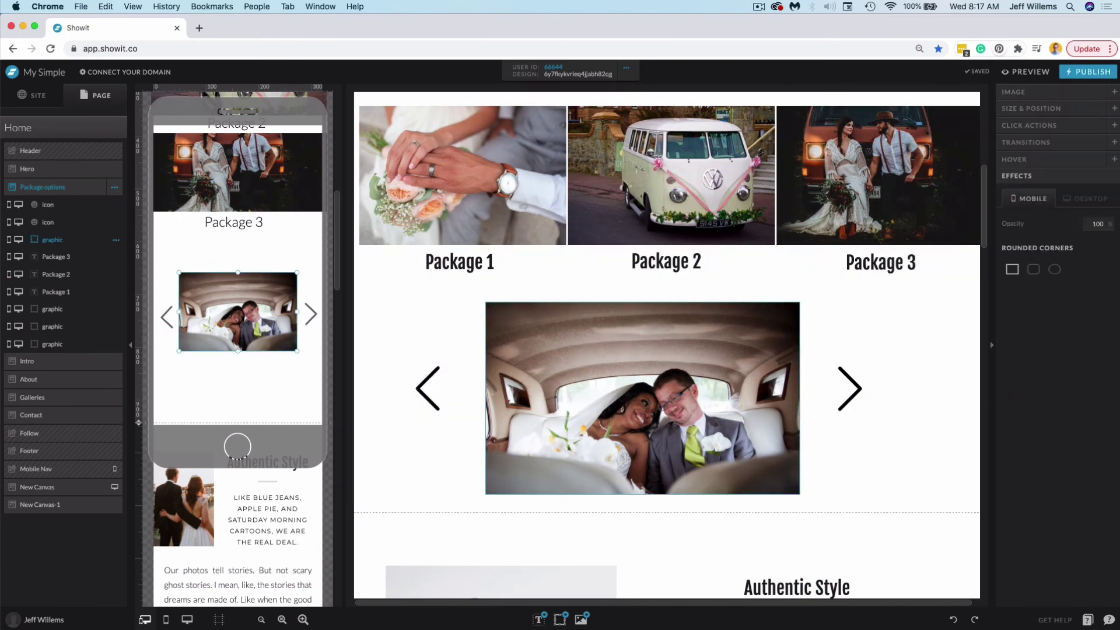
{"action": "left_click", "coordinate": [1053, 269]}
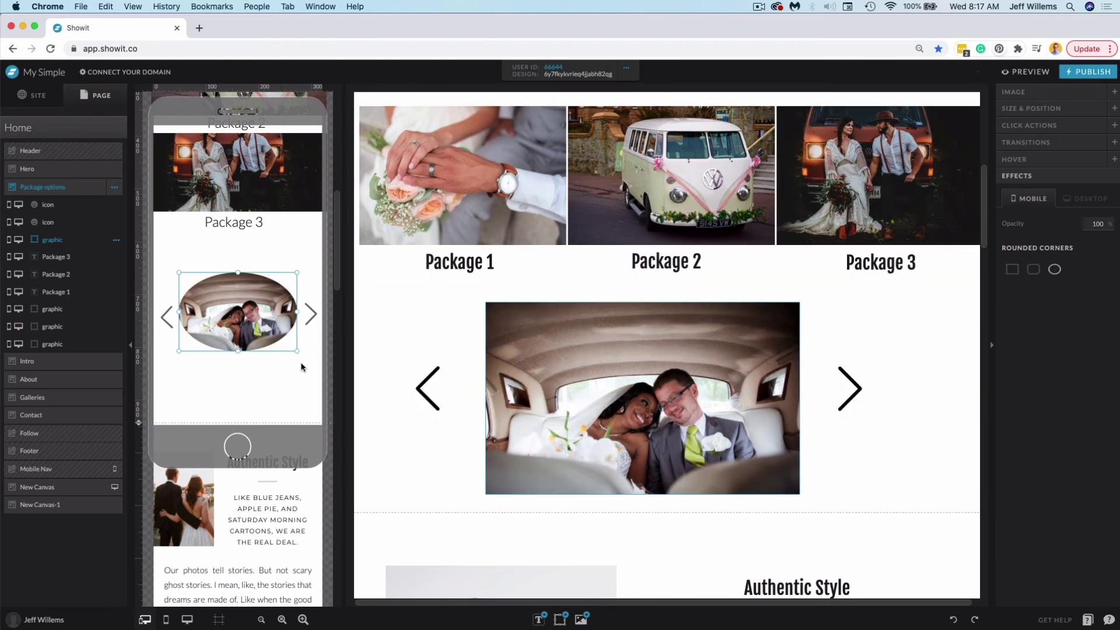
{"action": "left_click", "coordinate": [301, 379]}
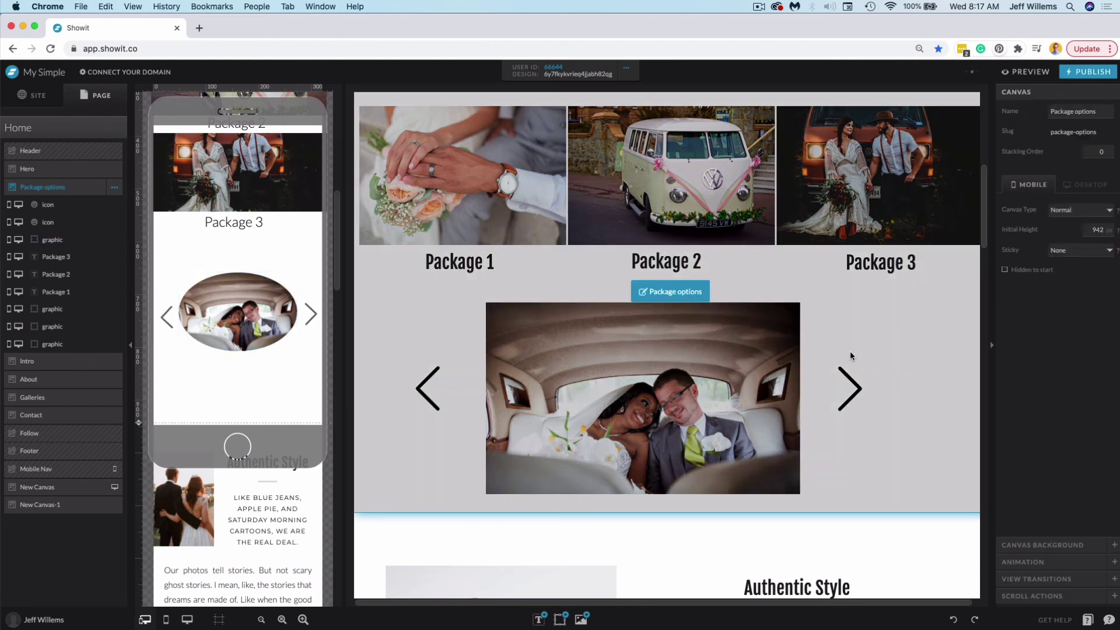